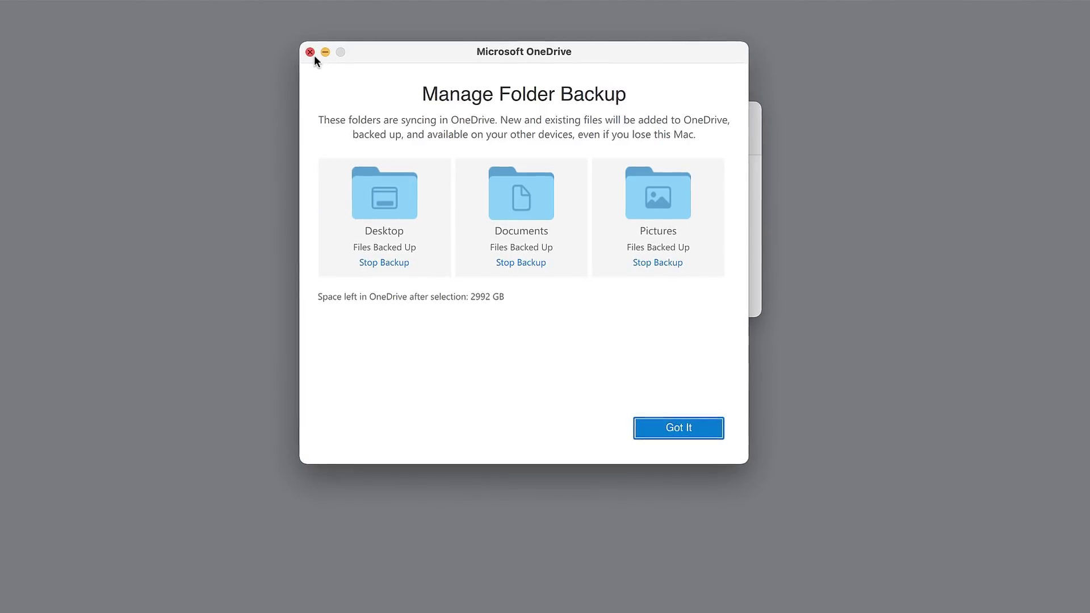
# - Launch Finder through Spotlight and go to the OneDrive folder
pyautogui.press('super+space')
pyautogui.write('find')
pyautogui.press('Return')
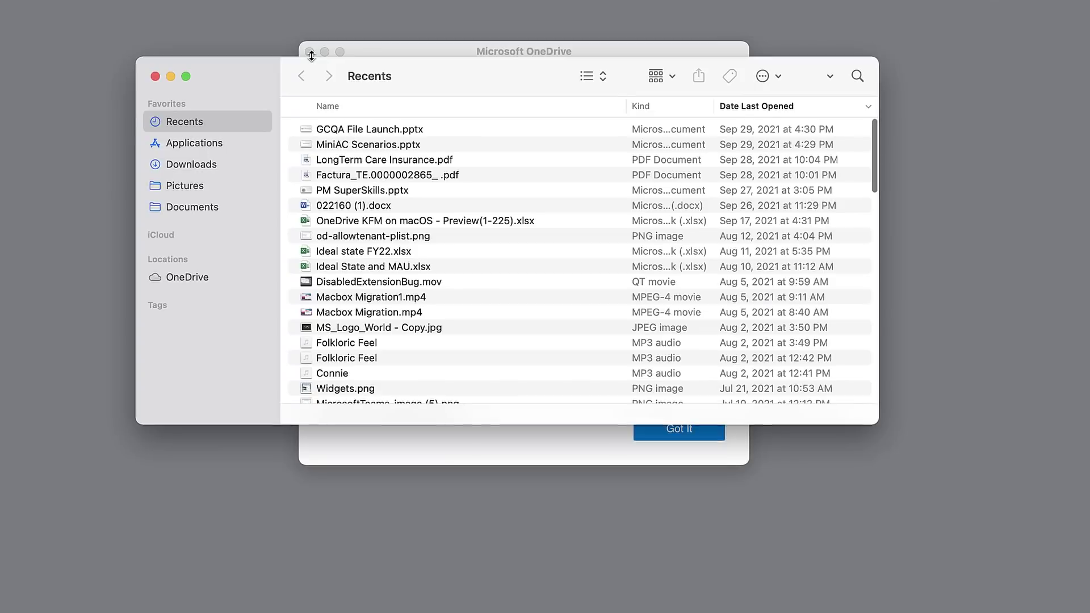
pyautogui.click(189, 278)
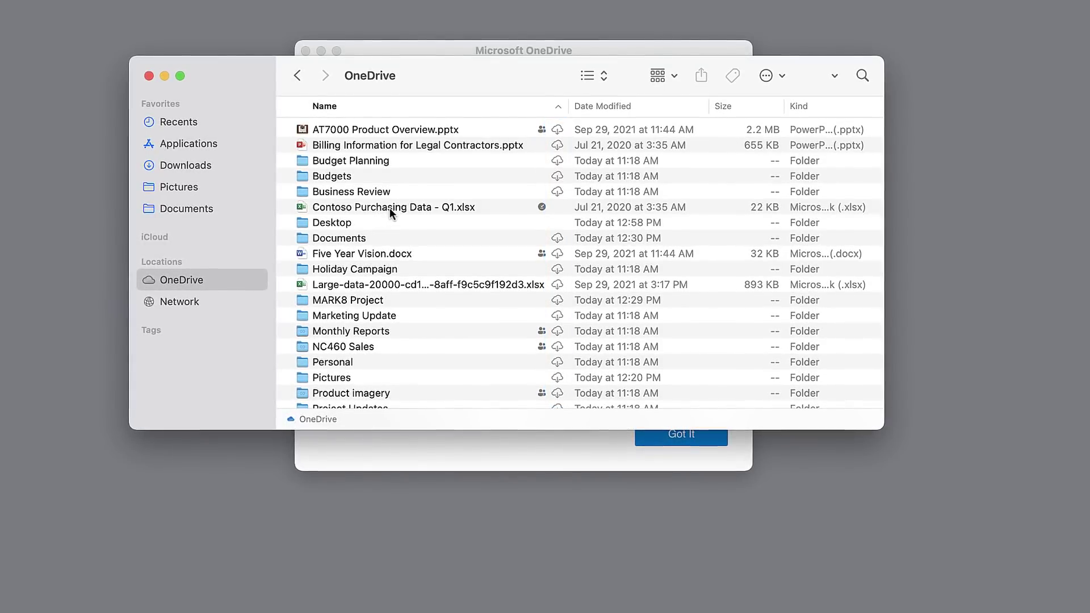
# - Free up space for Contoso Purchasing Data - Q1.xlsx so it becomes online-only
pyautogui.click(391, 213)
pyautogui.rightClick(390, 211)
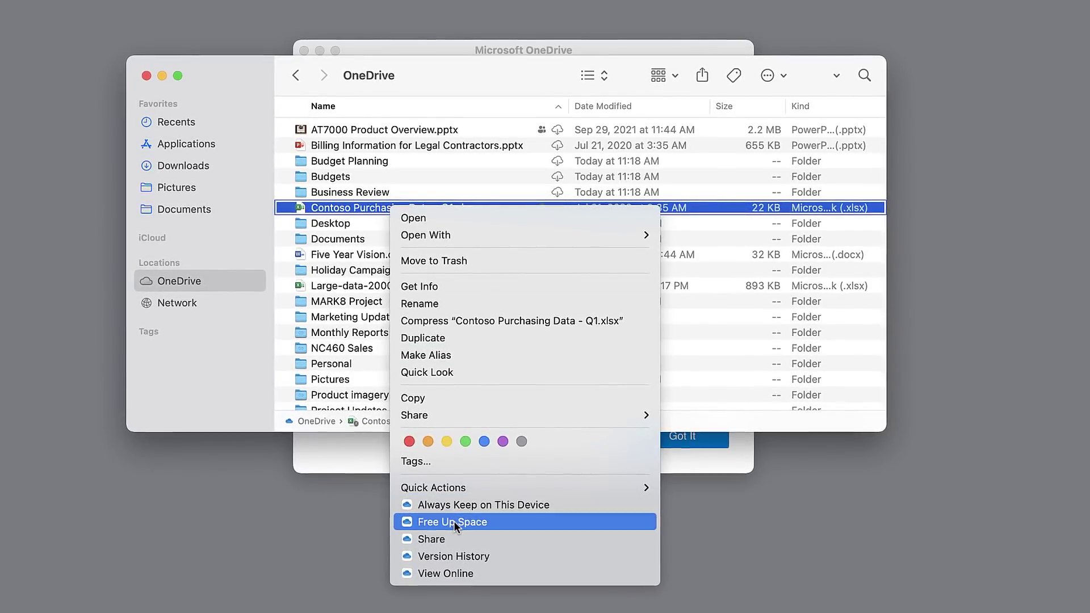
pyautogui.click(454, 521)
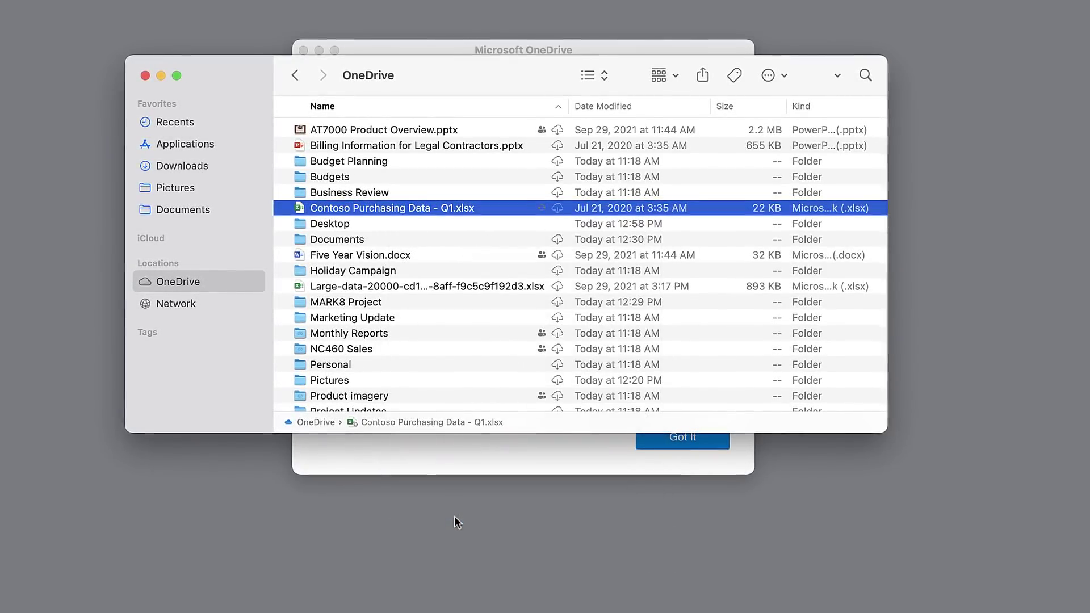
pyautogui.click(445, 314)
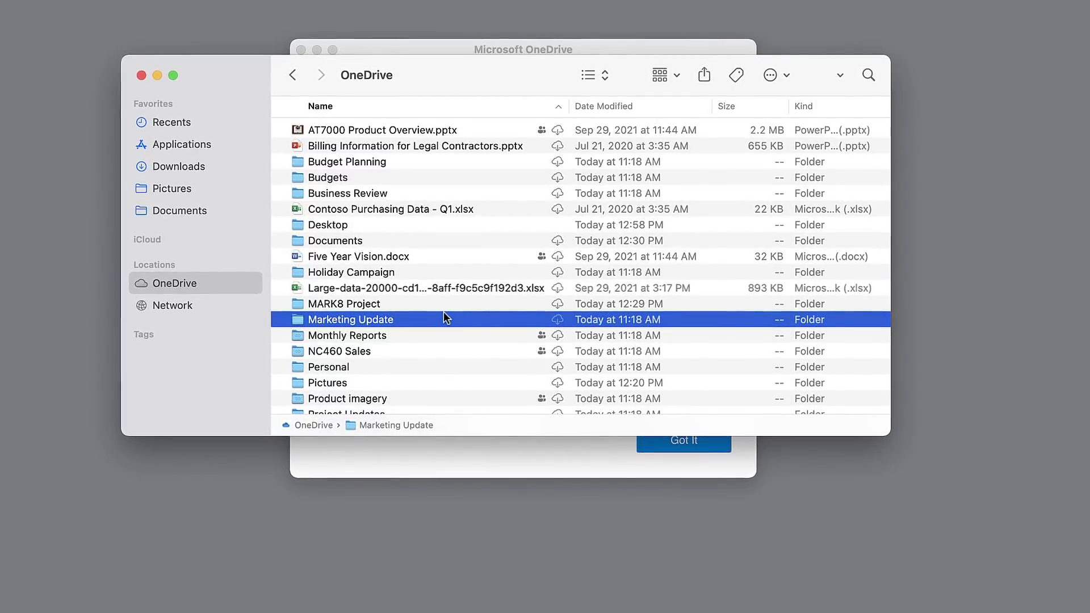
pyautogui.press('super+space')
# - In Activity Monitor, locate the OneDrive File Provider process, then return to Finder
pyautogui.write('ac')
pyautogui.press('Return')
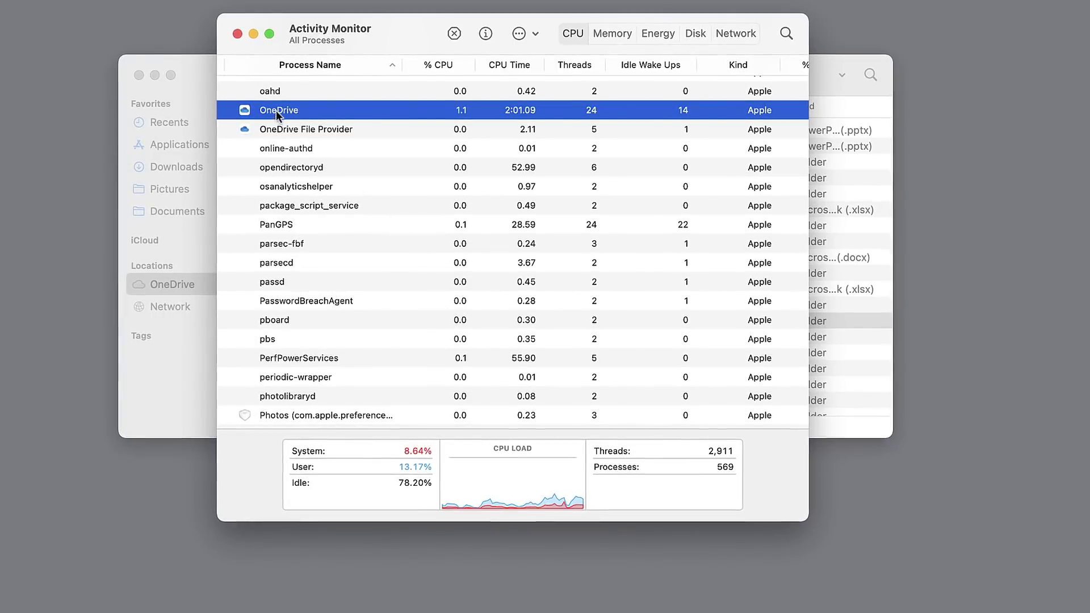
pyautogui.click(699, 129)
pyautogui.scroll(3, 697, 162)
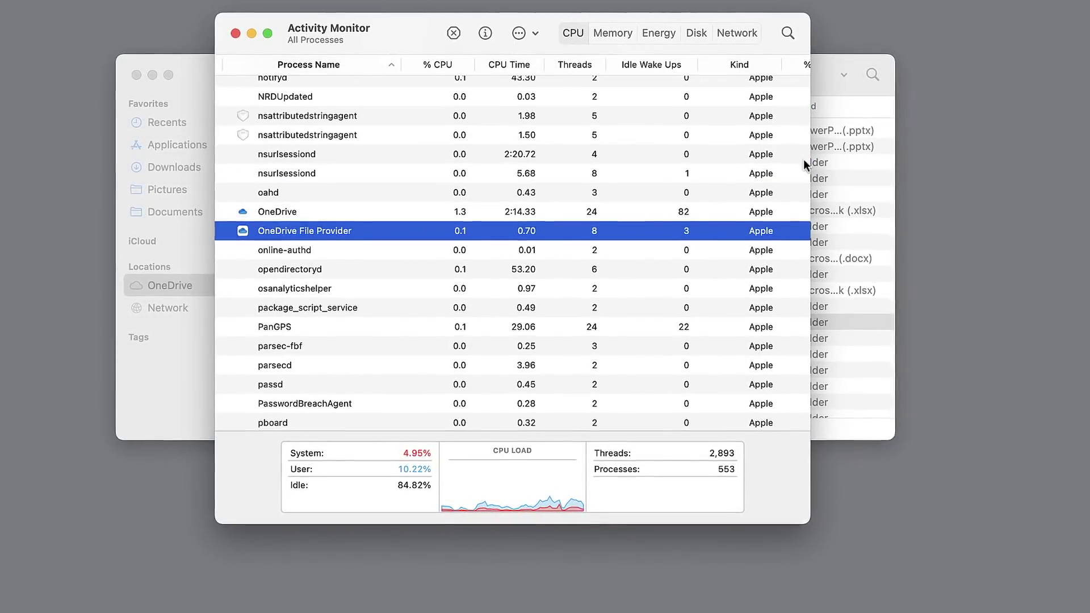
pyautogui.click(838, 91)
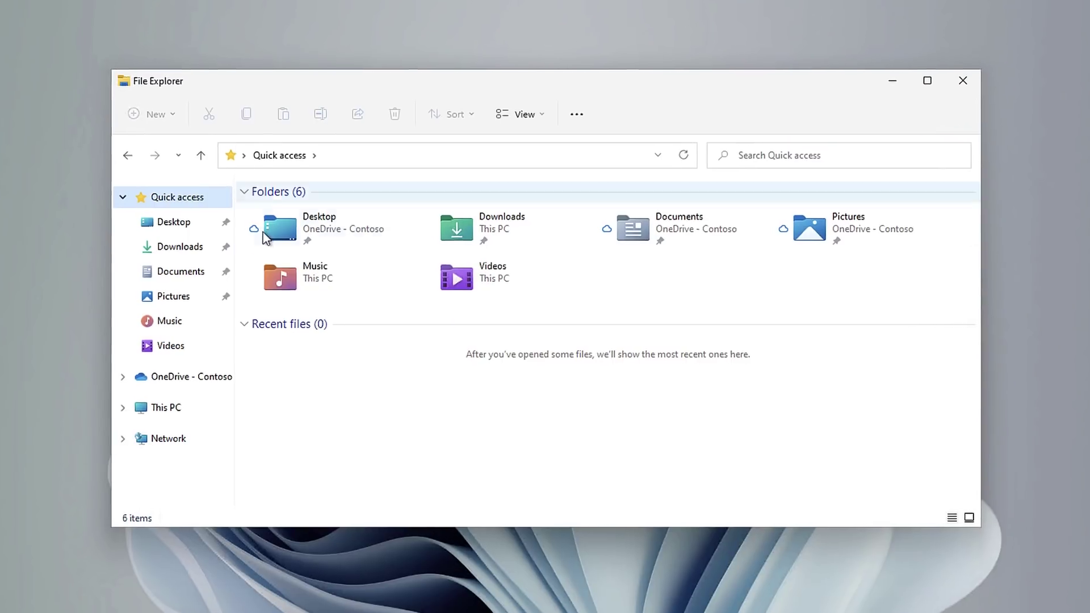
# - Open OneDrive - Contoso and start sharing Five Year Vision.docx from the toolbar
pyautogui.click(174, 380)
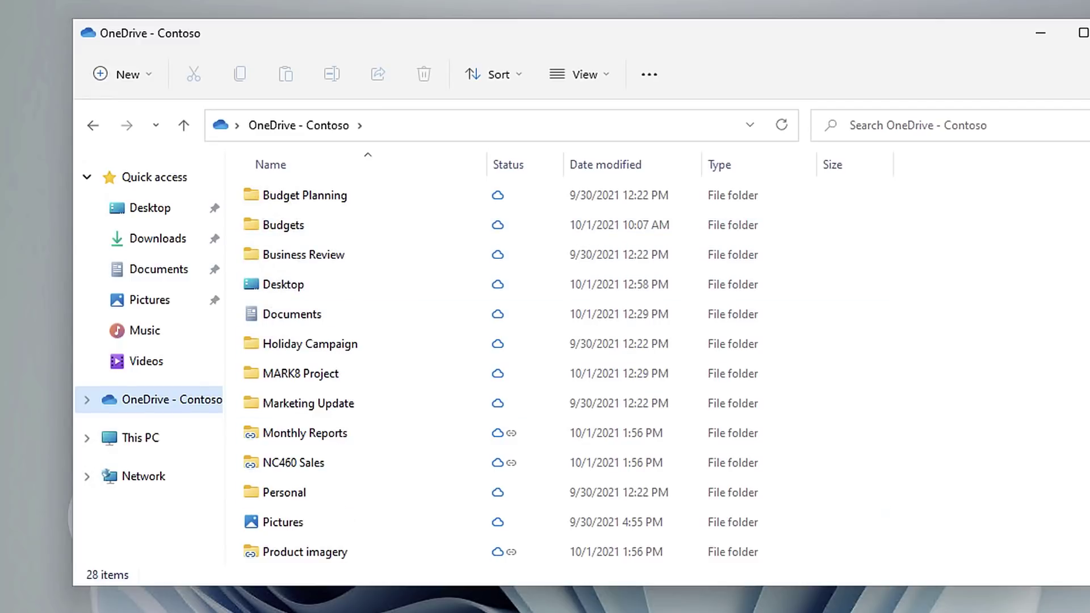
pyautogui.scroll(-4, 340, 513)
pyautogui.scroll(-2, 340, 514)
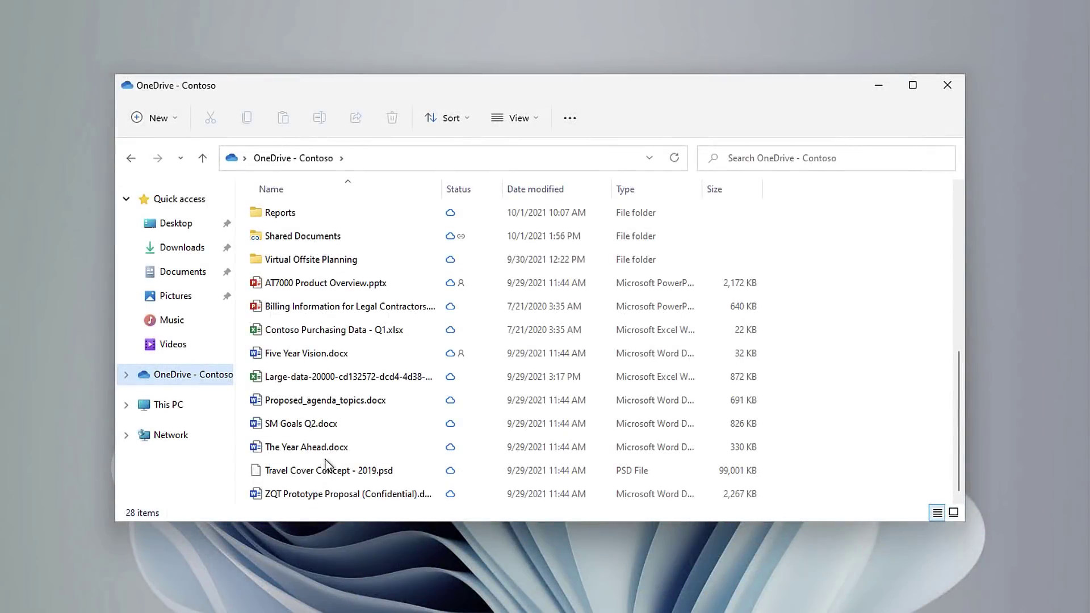
pyautogui.click(304, 353)
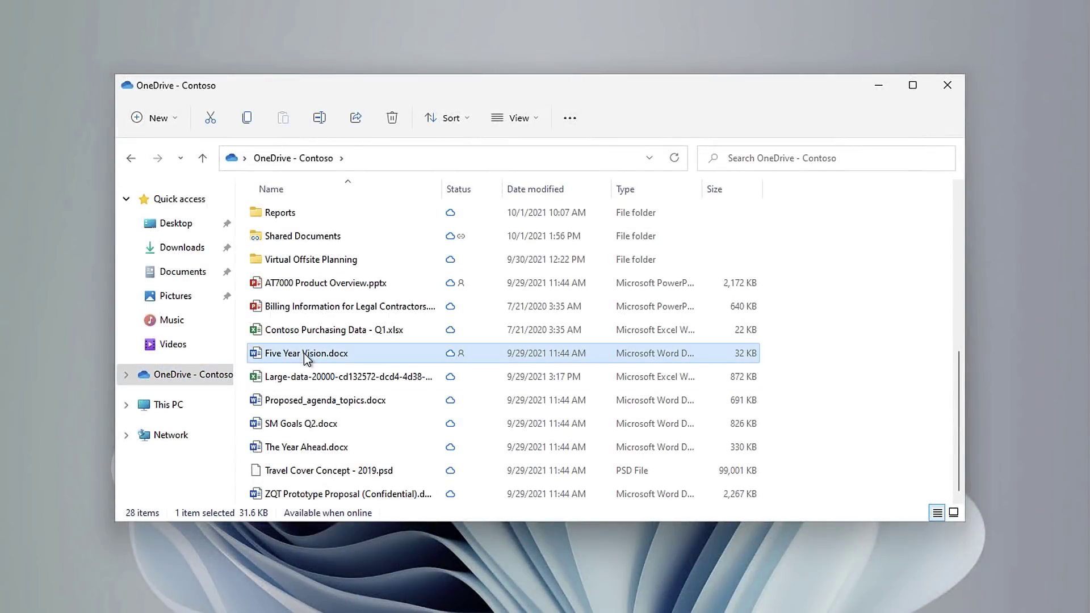
pyautogui.click(354, 125)
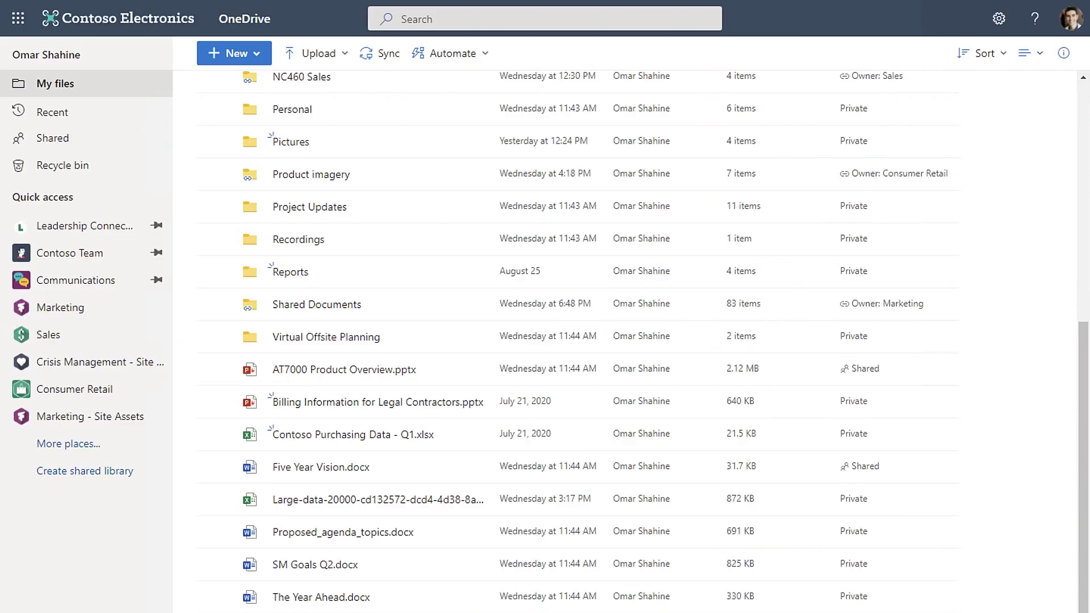
# - Exit full screen from the browser's Settings and more menu to show My files normally
pyautogui.hotkey('alt', 'f')
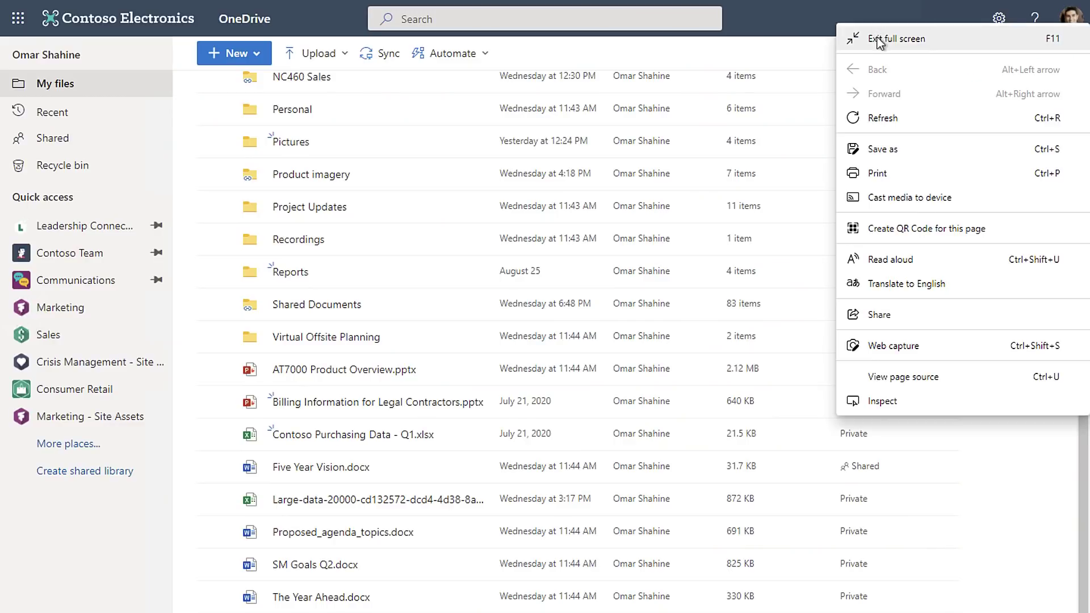
pyautogui.click(877, 33)
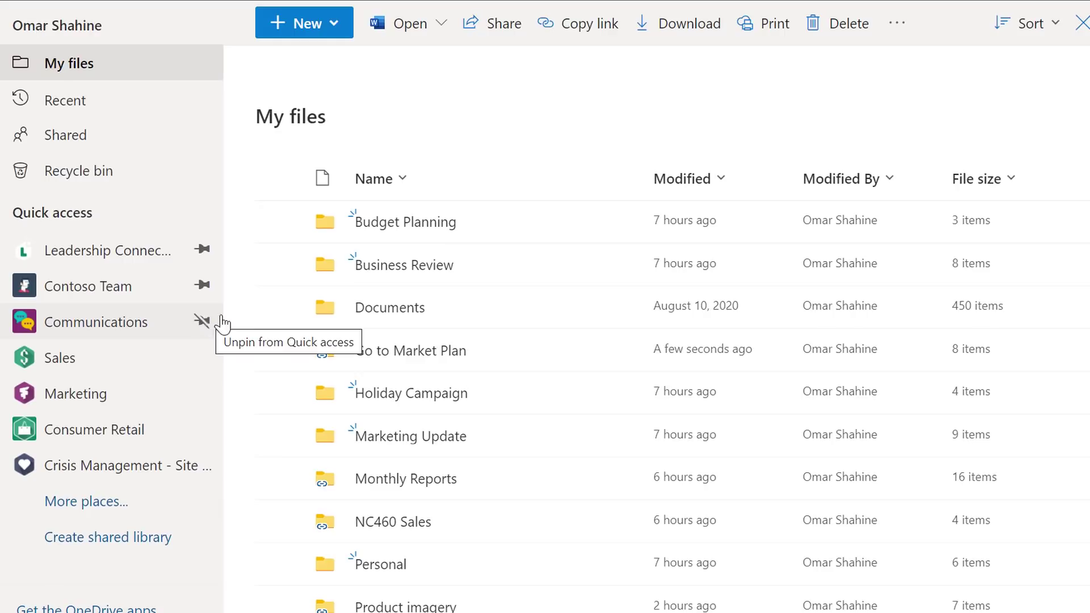
pyautogui.scroll(-6, 267, 345)
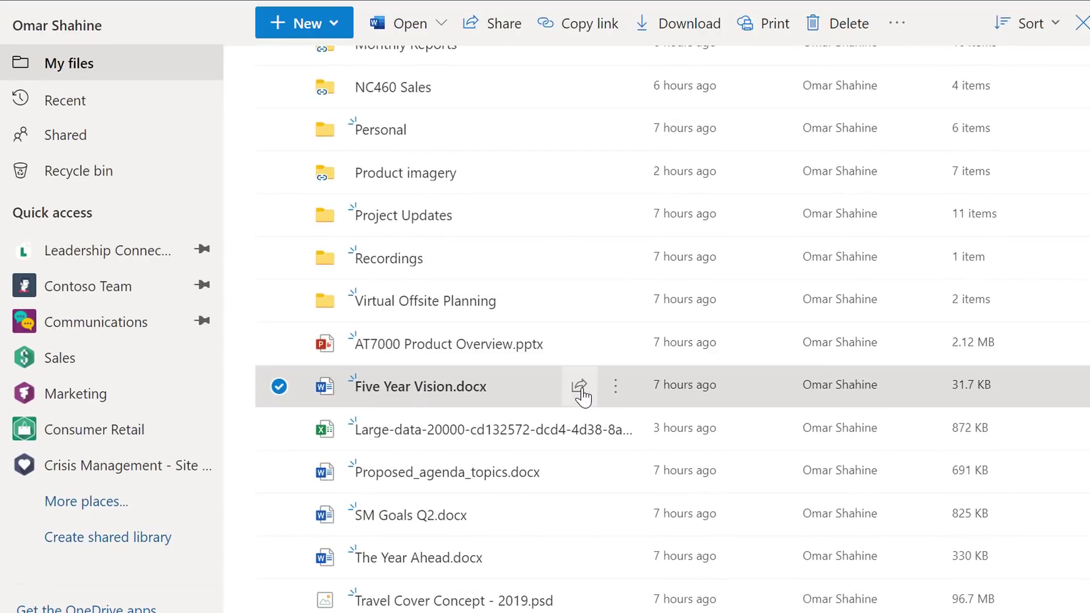
pyautogui.click(580, 388)
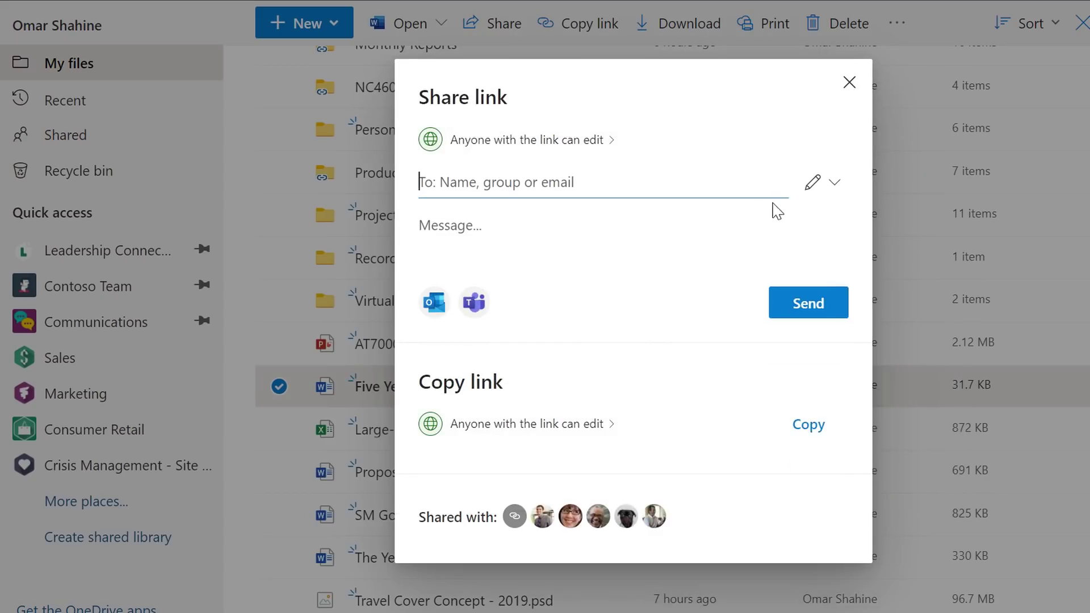
pyautogui.click(813, 196)
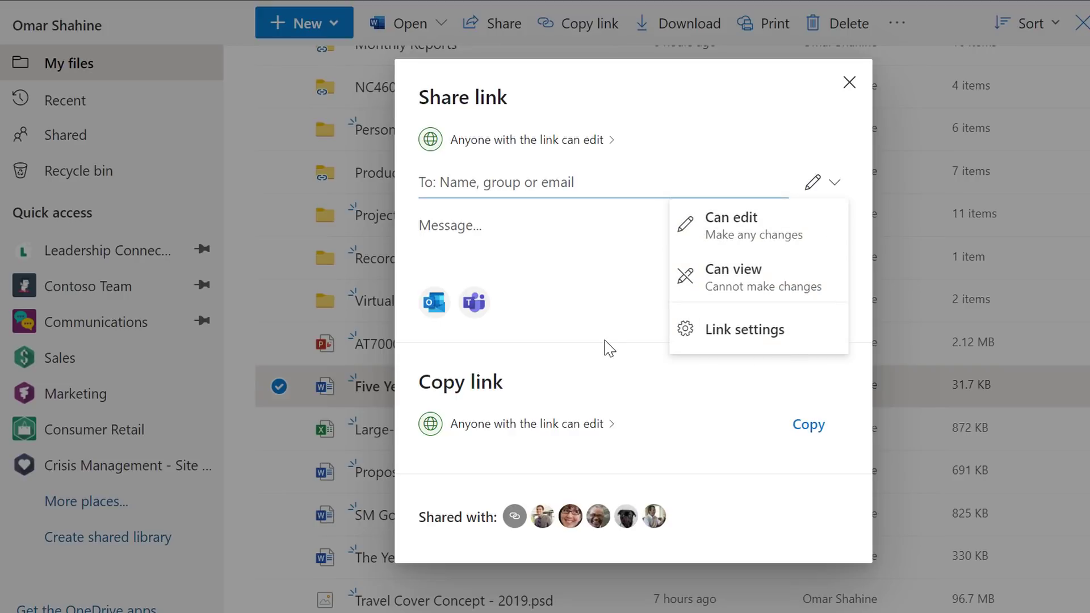
pyautogui.click(566, 344)
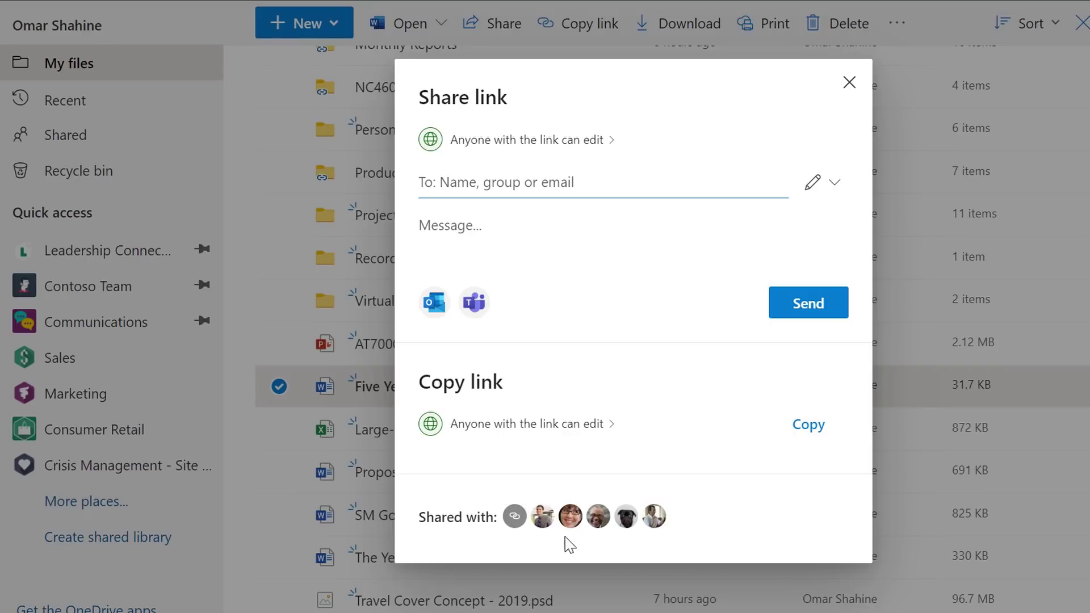
pyautogui.click(850, 82)
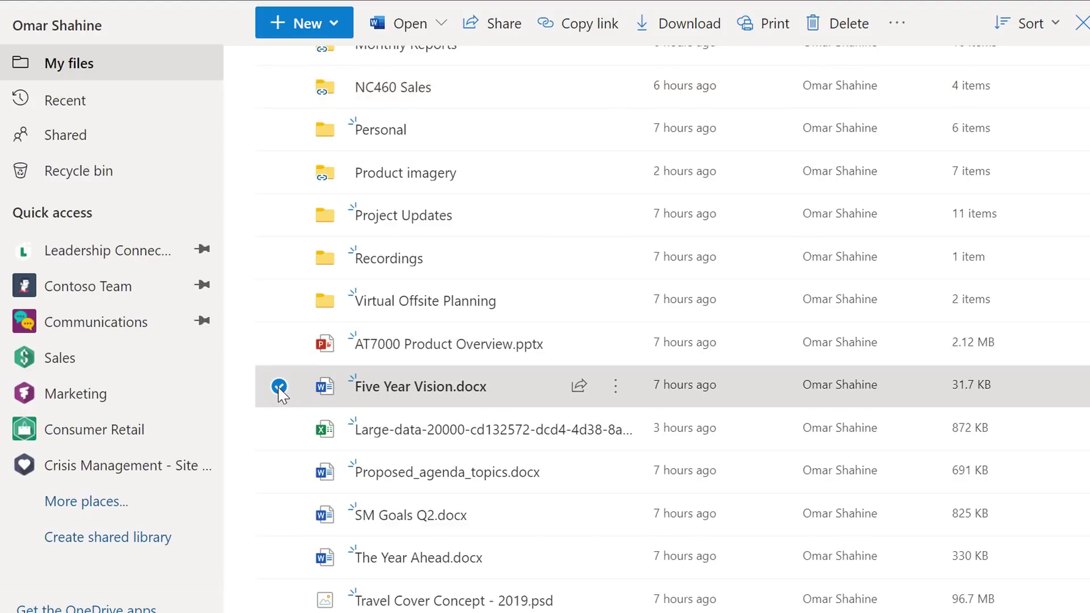
pyautogui.click(279, 387)
# - Drag the Go to Market Plan folder into the Marketing Update folder
pyautogui.scroll(5, 282, 291)
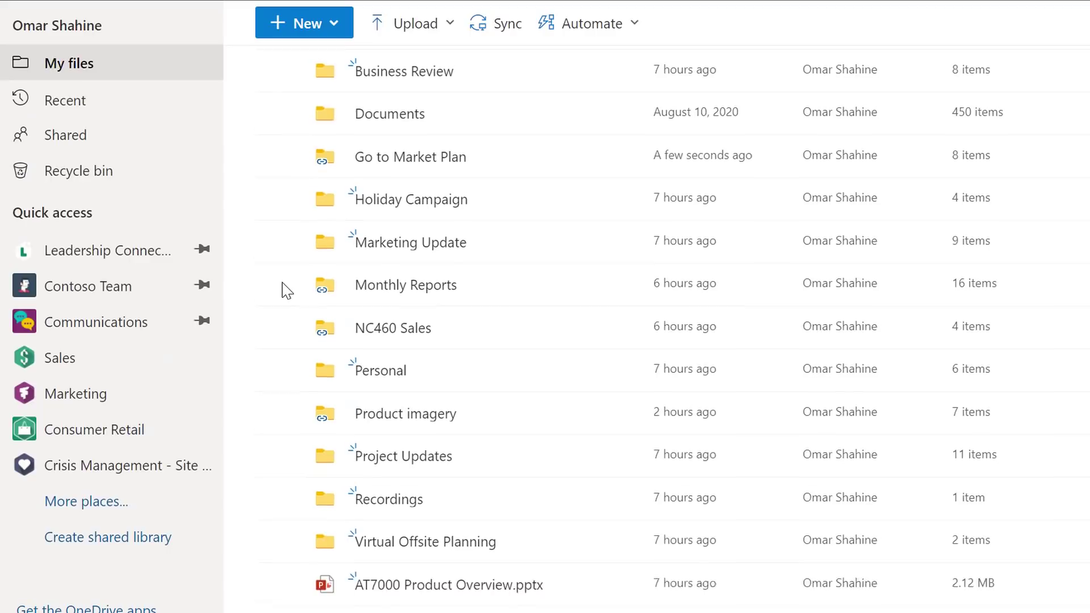
pyautogui.scroll(2, 287, 290)
pyautogui.click(278, 291)
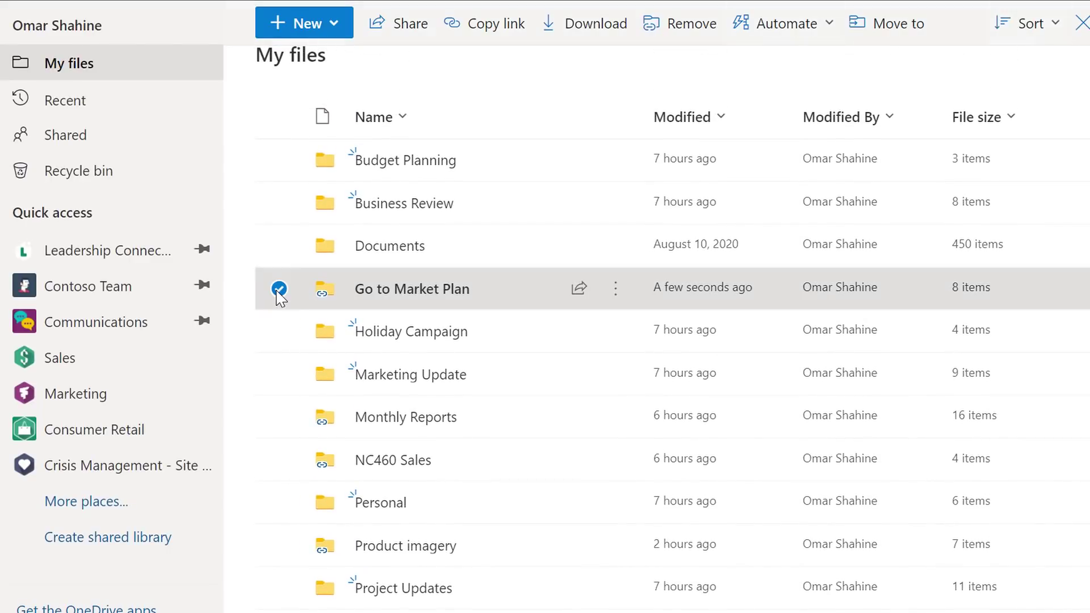
pyautogui.moveTo(507, 298); pyautogui.dragTo(492, 372)
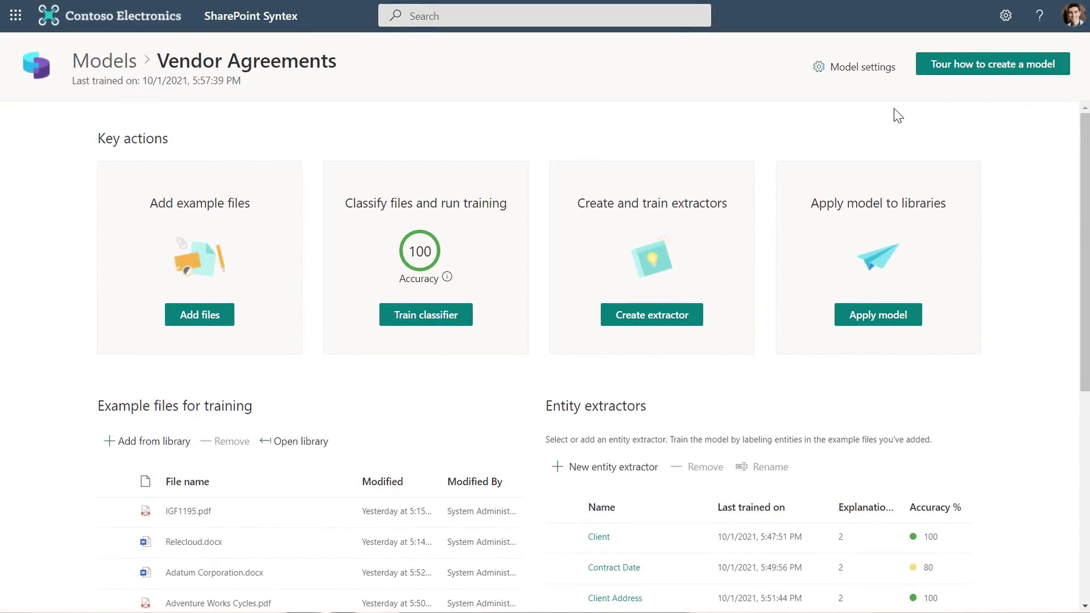
# - Limit the Vendor Agreements model to only the Contoso Contracts & Agreements site and save
pyautogui.click(875, 73)
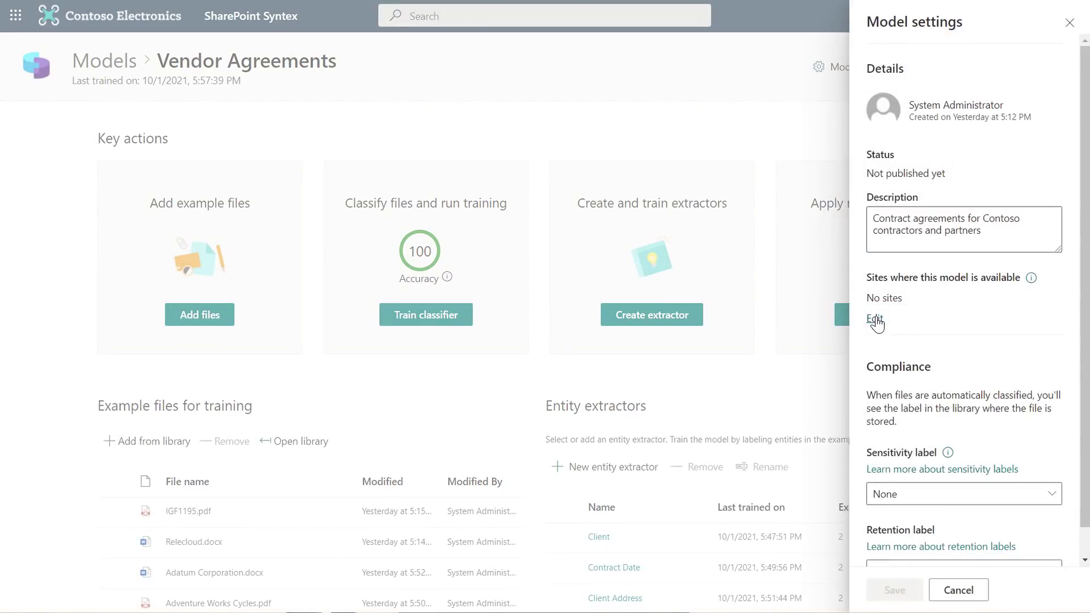
pyautogui.click(875, 319)
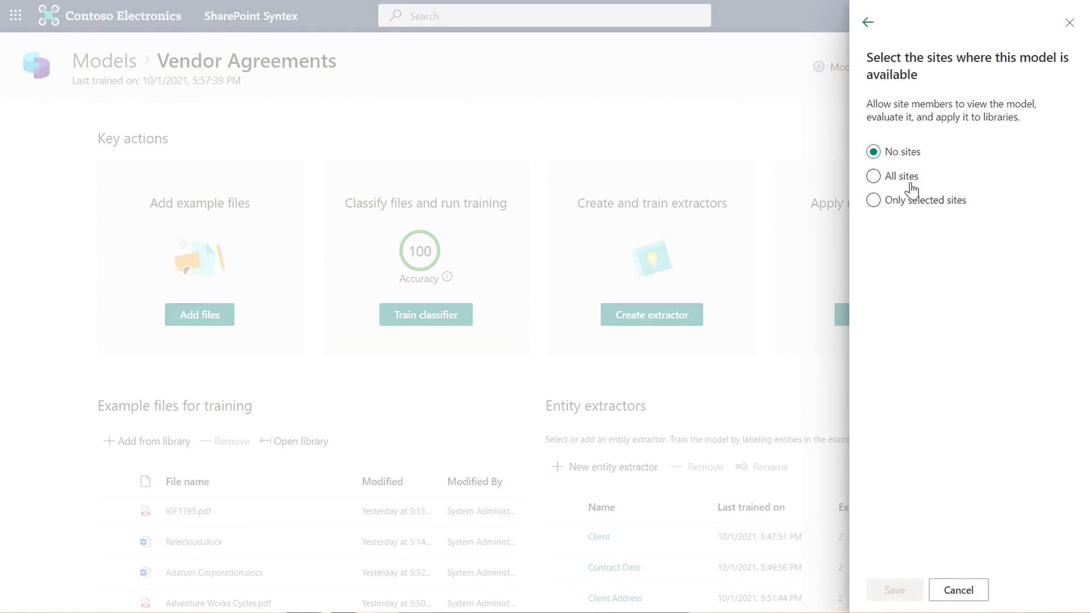
pyautogui.click(901, 203)
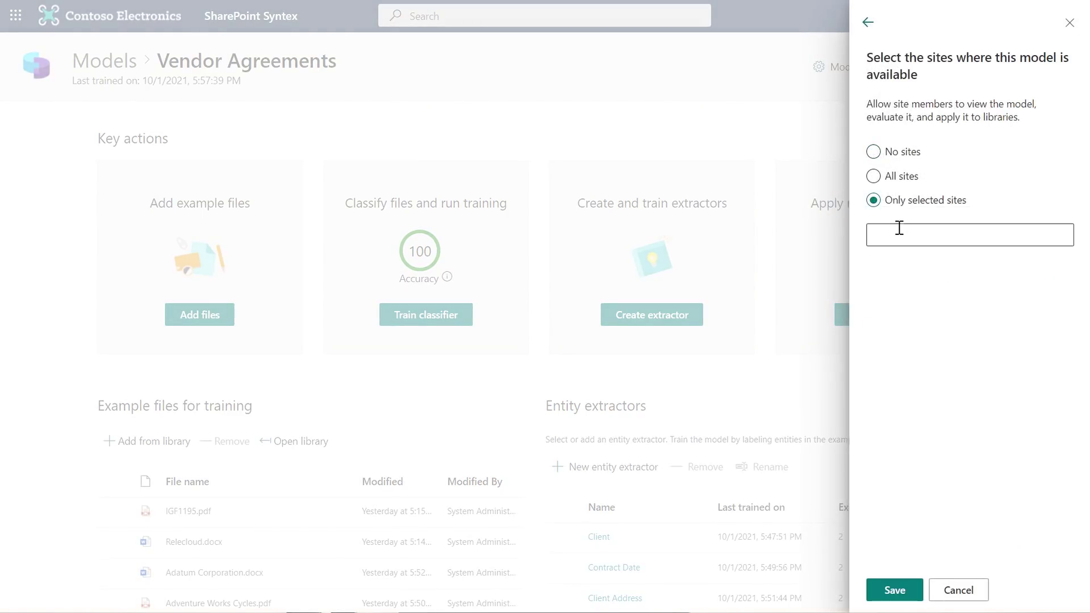
pyautogui.click(896, 237)
pyautogui.write('contract')
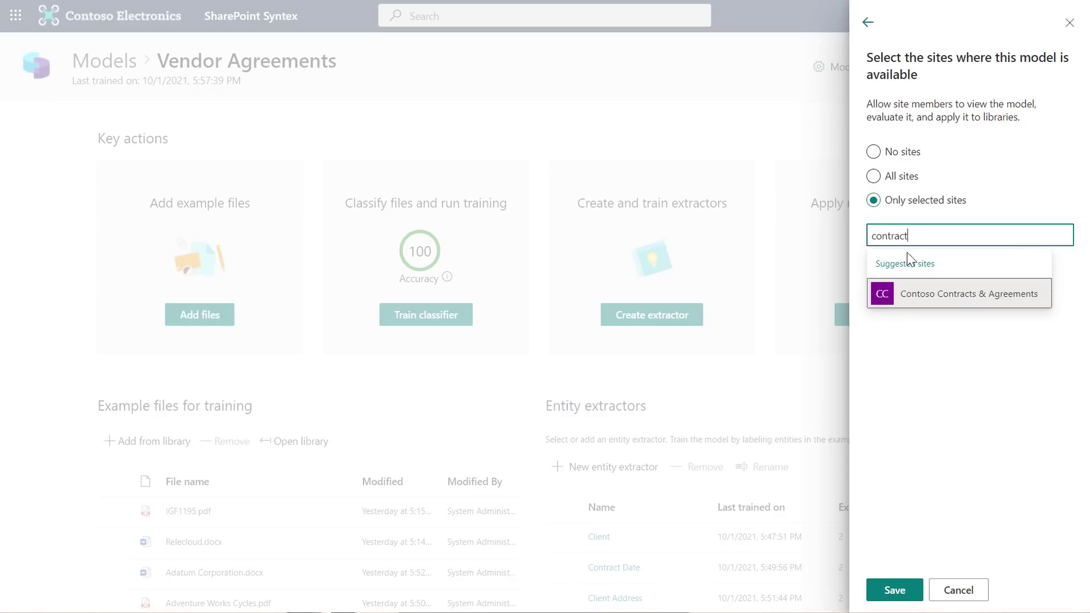
pyautogui.click(911, 297)
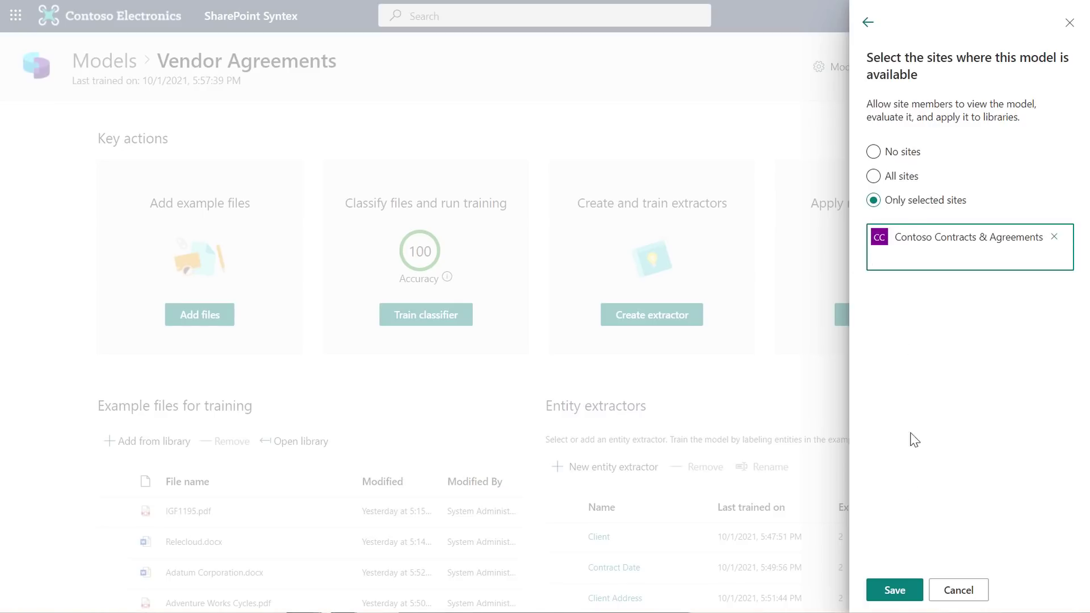
pyautogui.click(893, 589)
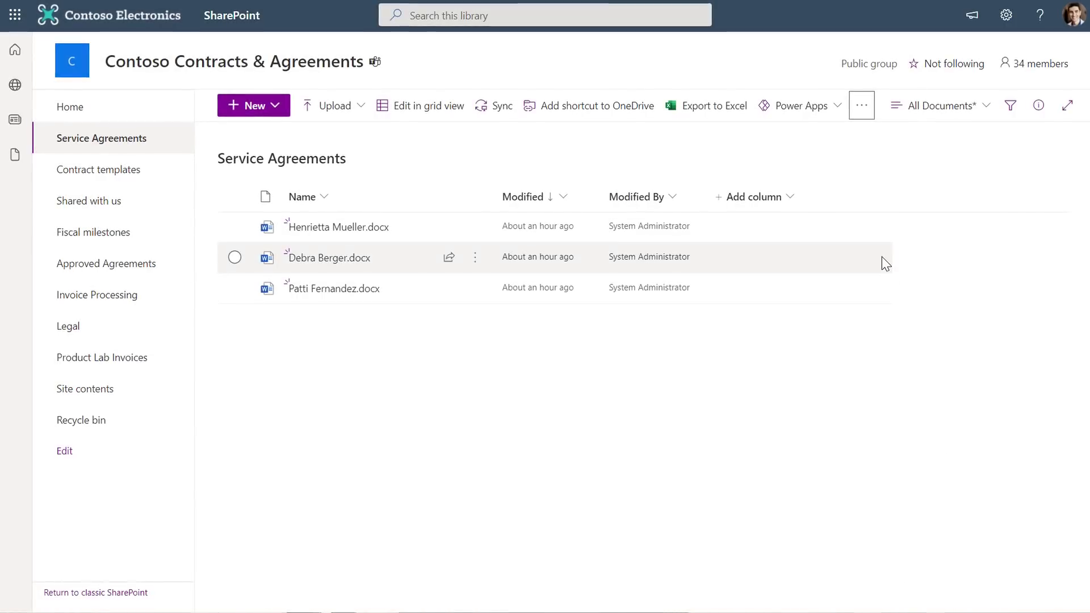
# - View the library's document understanding models and preview the Service Agreement model
pyautogui.click(862, 105)
pyautogui.moveTo(867, 134)
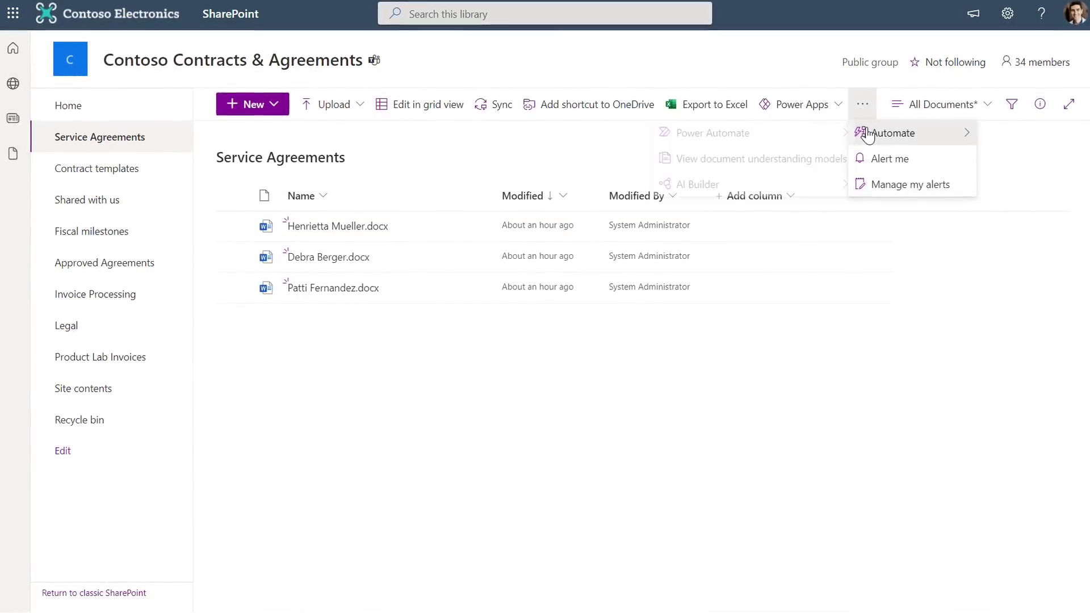
pyautogui.click(796, 161)
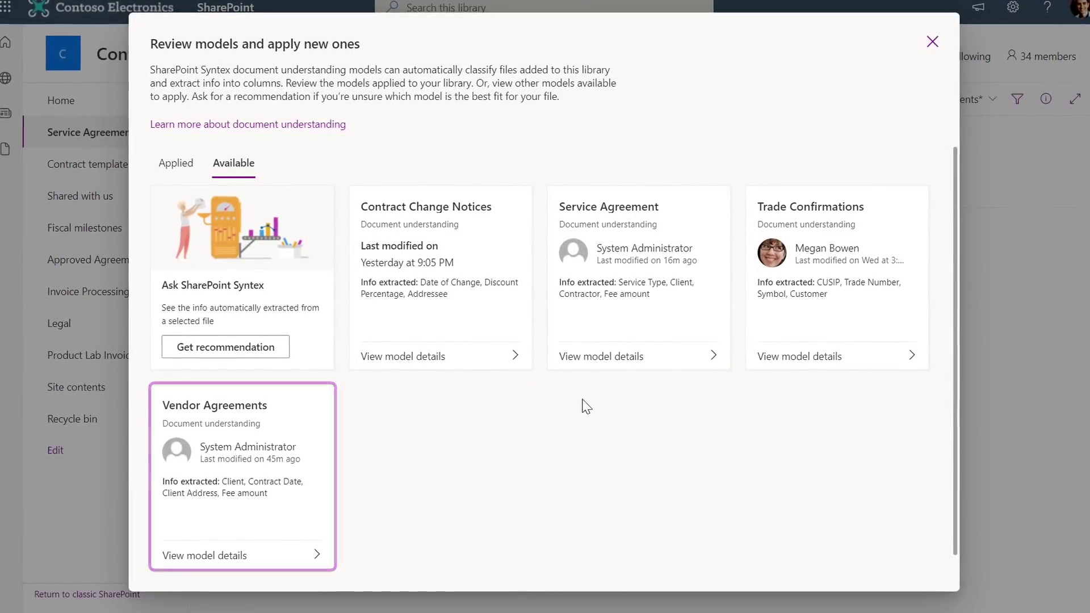
pyautogui.click(586, 356)
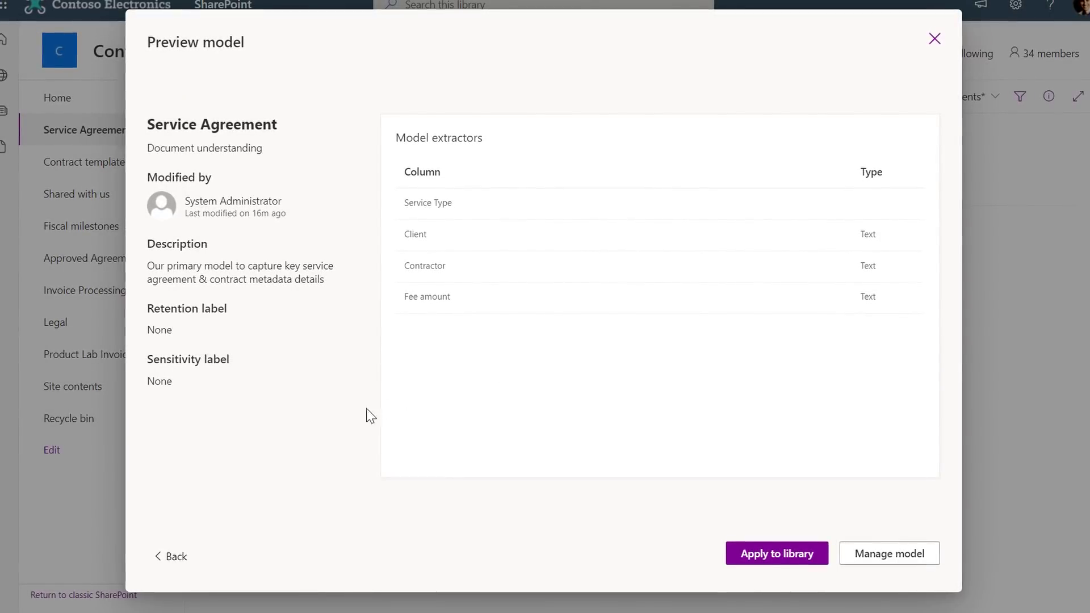
pyautogui.click(176, 556)
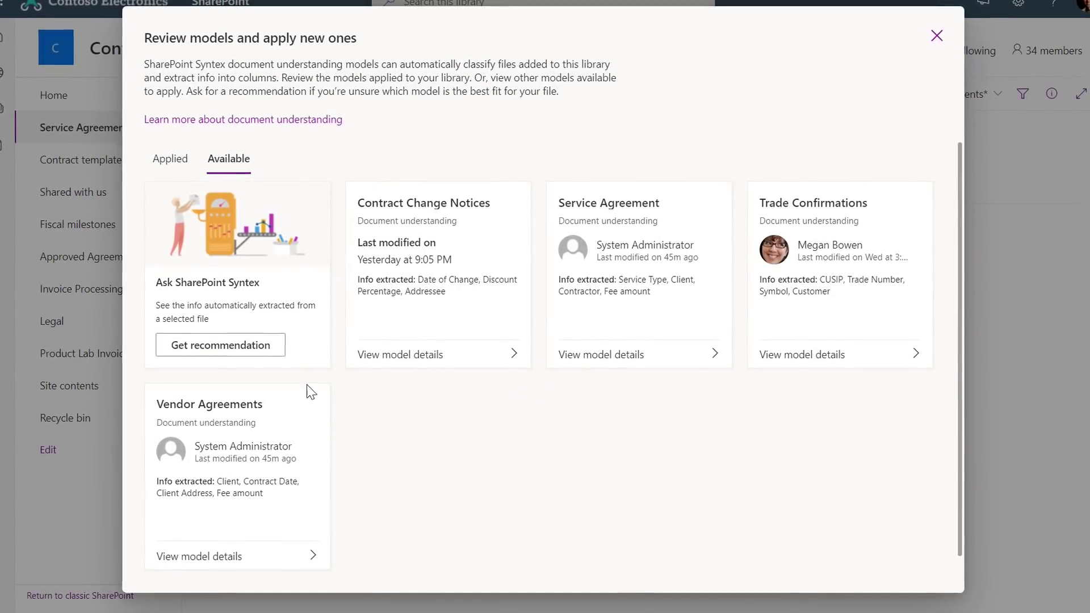
# - Get a recommendation comparing Service Agreement and Vendor Agreements models on a sample contract
pyautogui.click(272, 346)
pyautogui.click(516, 148)
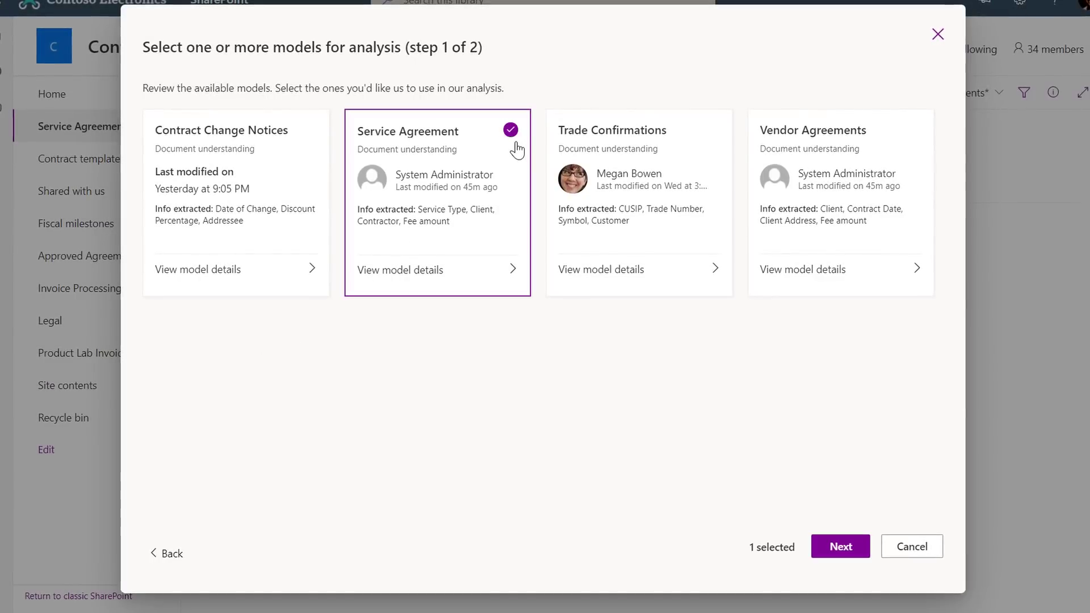
pyautogui.click(912, 126)
pyautogui.click(840, 546)
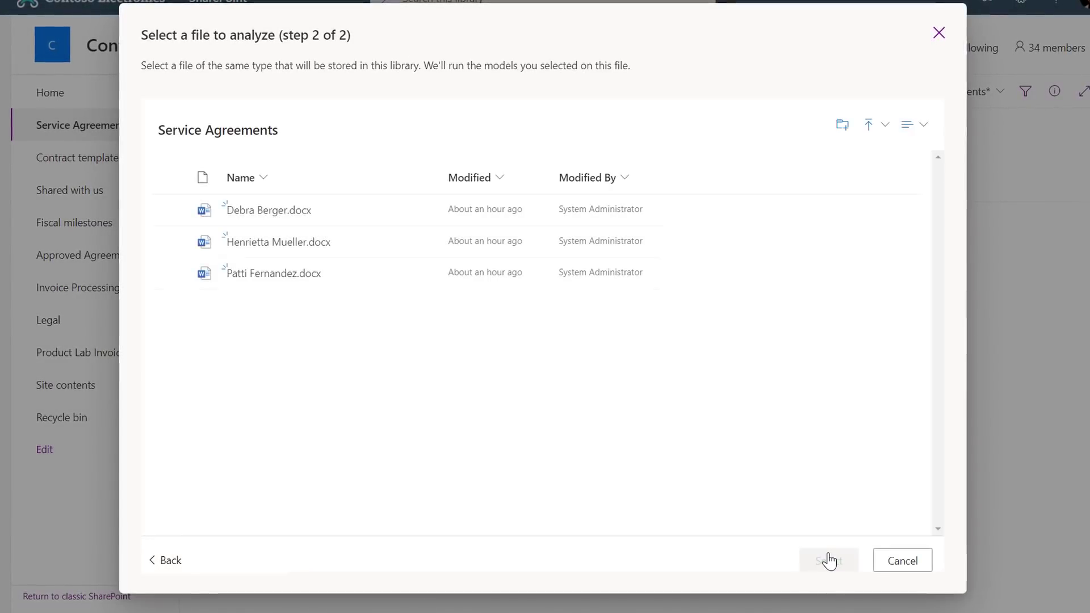
pyautogui.click(185, 213)
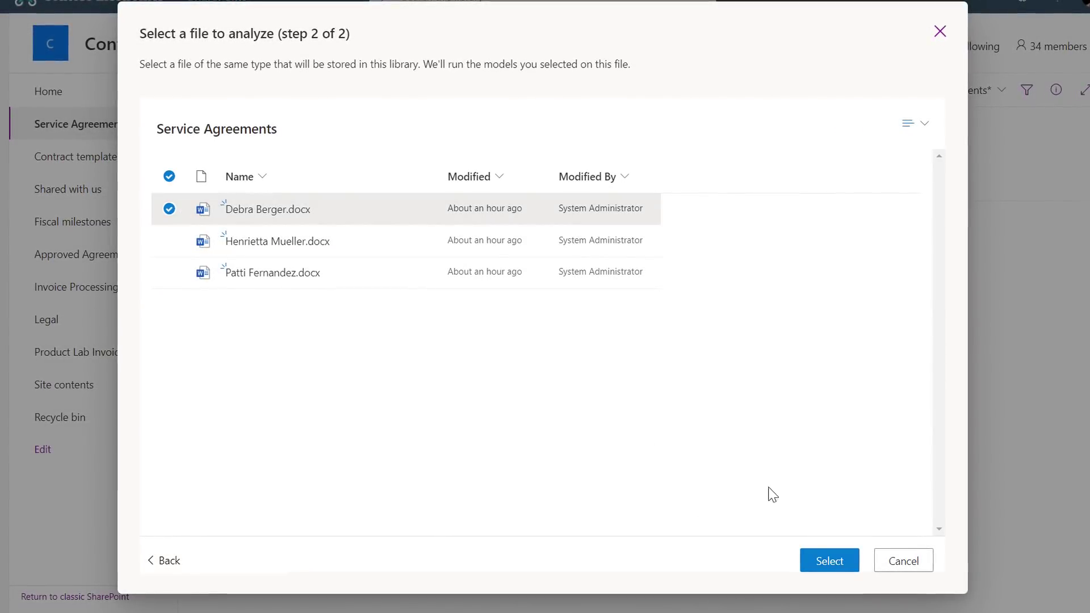
pyautogui.click(822, 561)
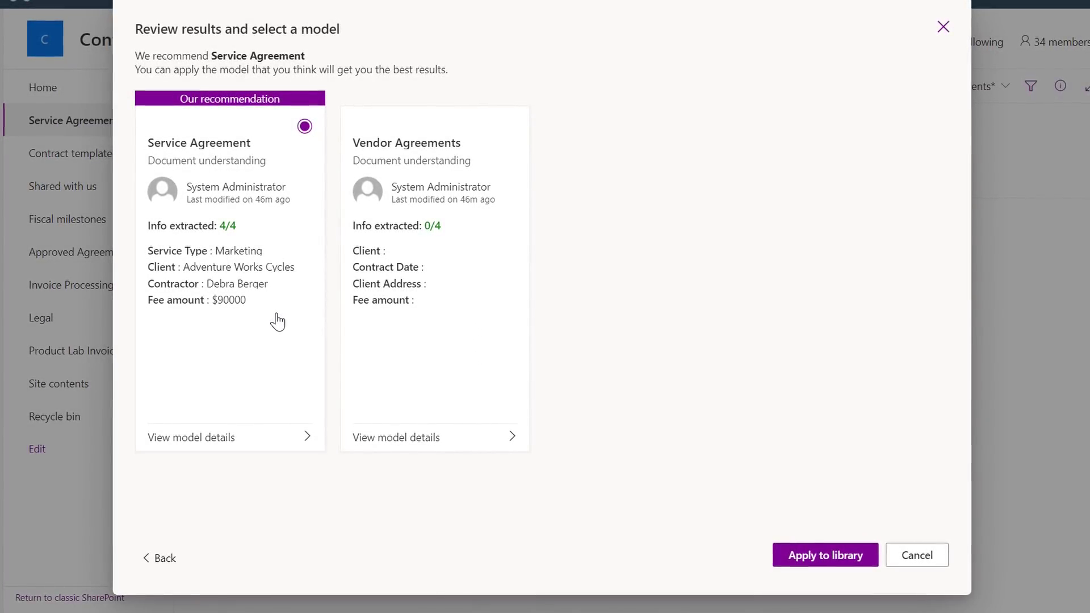
# - Apply the Service Agreement model to the library, then open advanced search fields
pyautogui.click(842, 561)
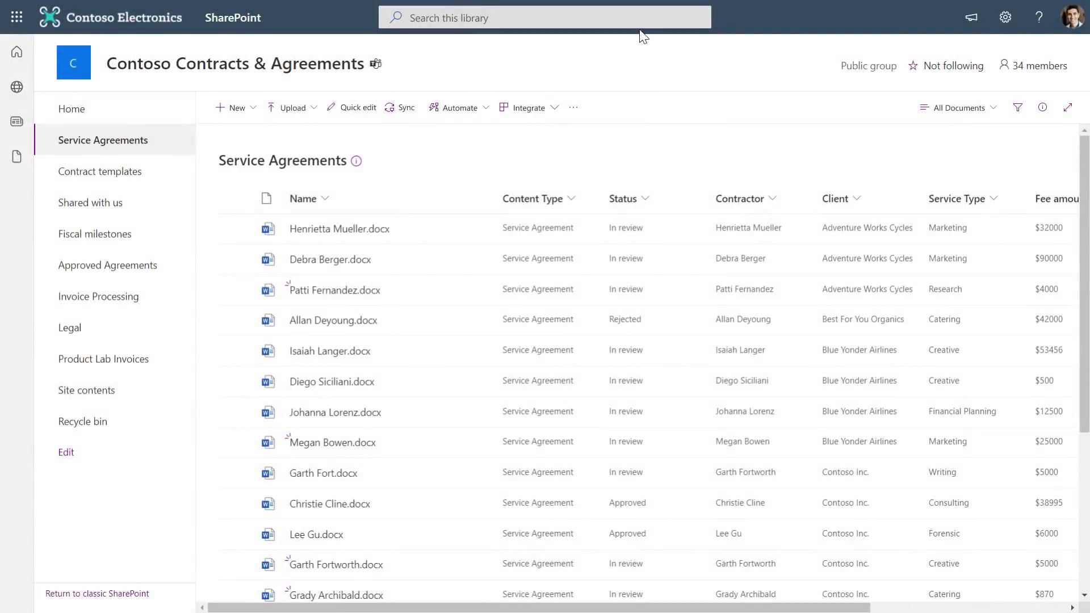
pyautogui.click(638, 25)
pyautogui.click(607, 21)
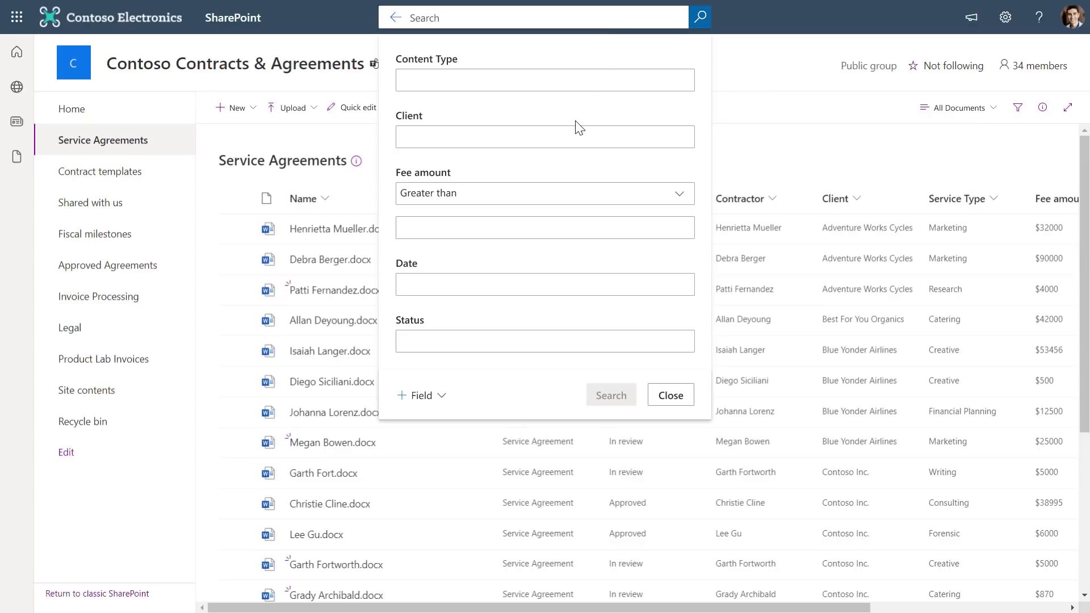
# - Search for client Fabrikam Industries with fee amount greater than 5000
pyautogui.click(567, 147)
pyautogui.write('Fabrikam Industries')
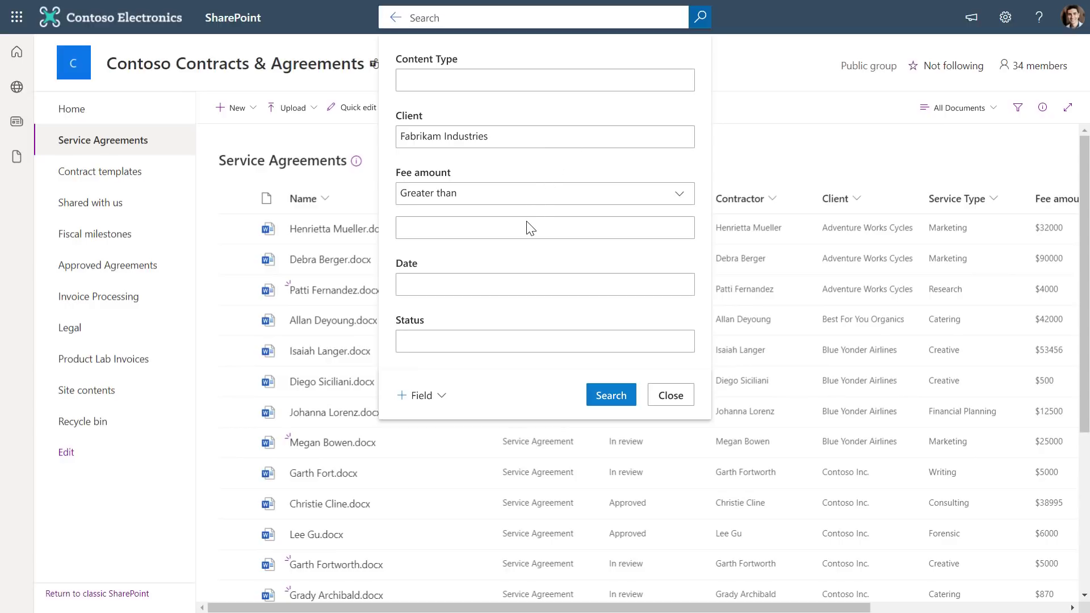
pyautogui.click(611, 397)
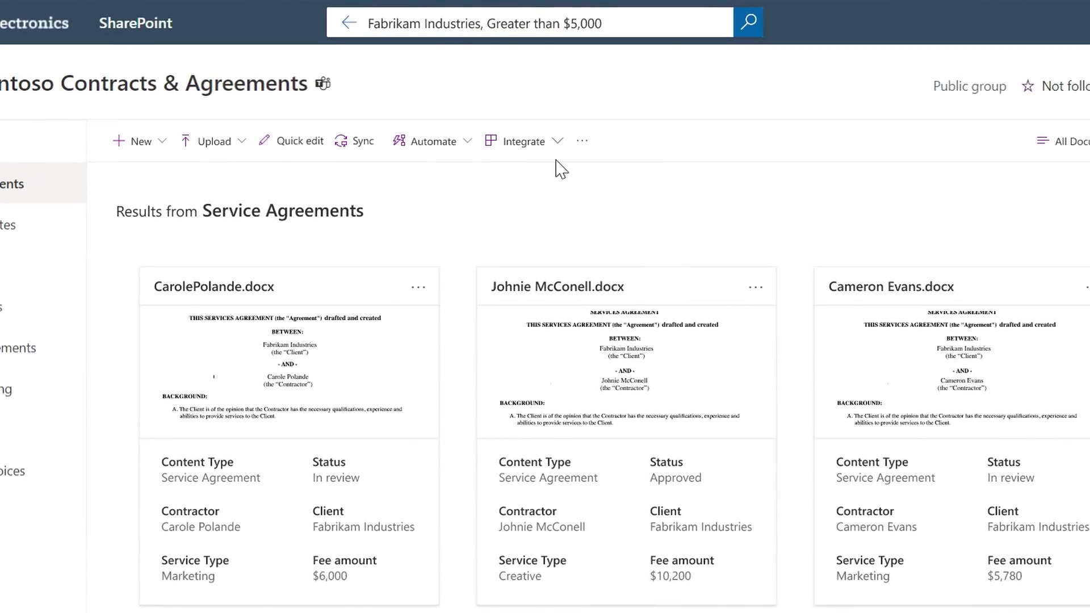
# - Open the Agreements summary report from Integrate > Power BI
pyautogui.click(558, 154)
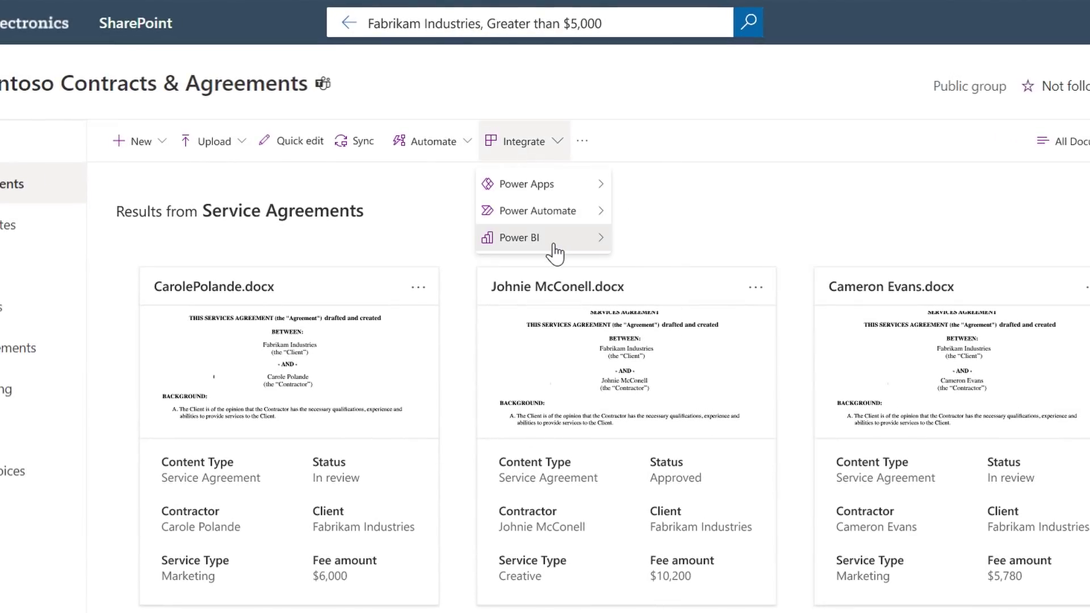
pyautogui.moveTo(554, 249)
pyautogui.click(661, 266)
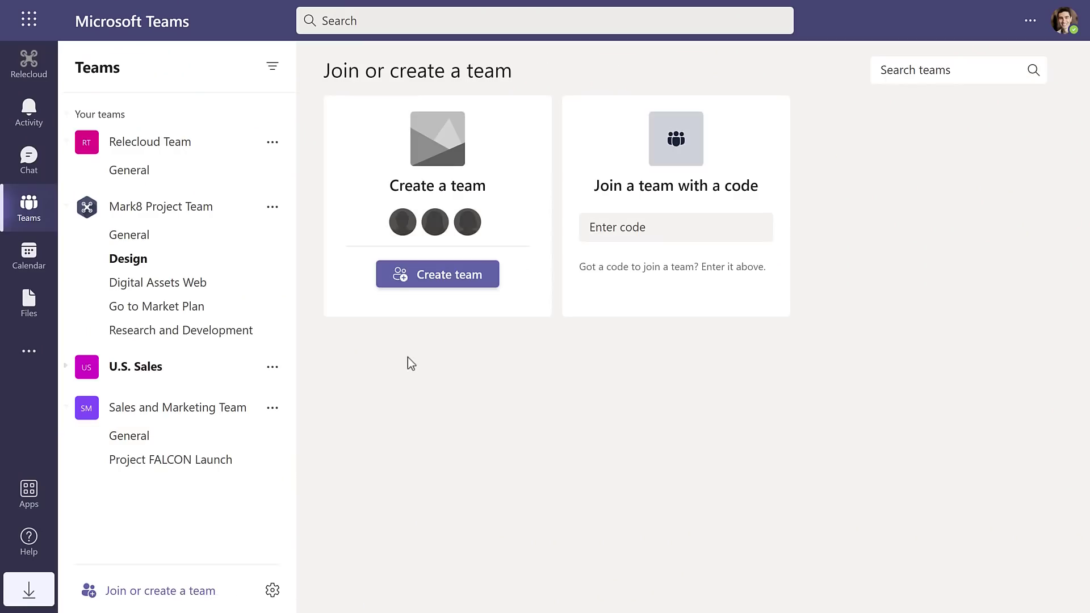
# - Create a private team named 'Project Ignites' using the Manage a Project template
pyautogui.click(436, 278)
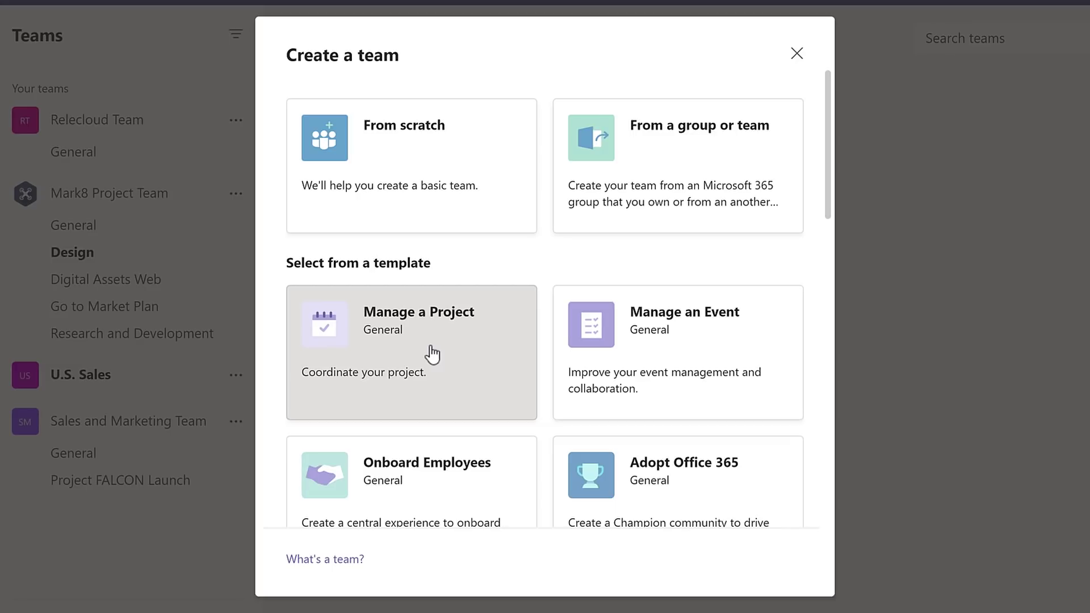
pyautogui.click(432, 354)
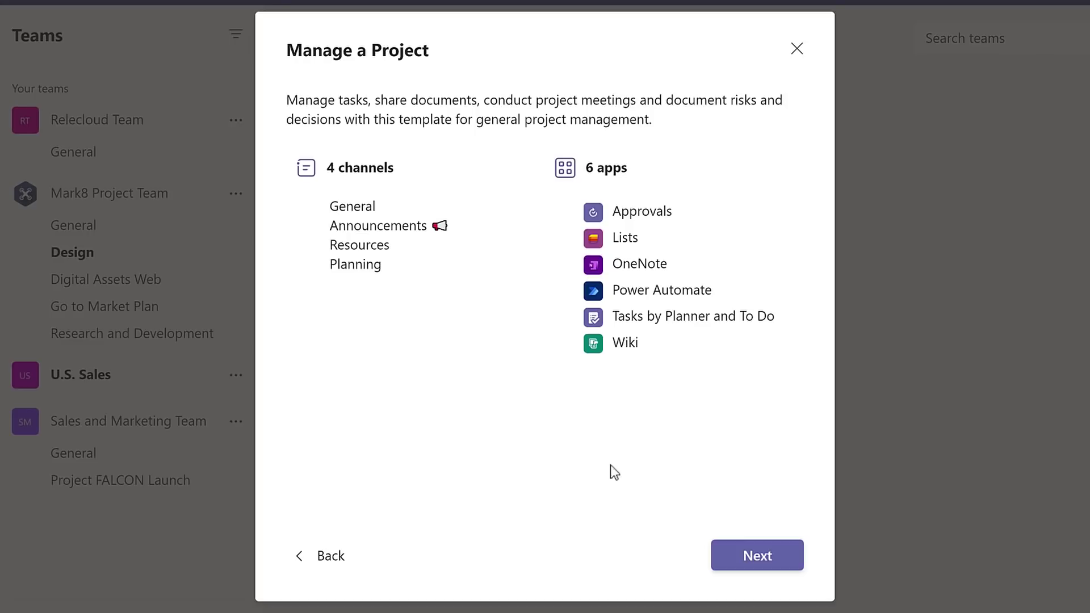
pyautogui.click(755, 559)
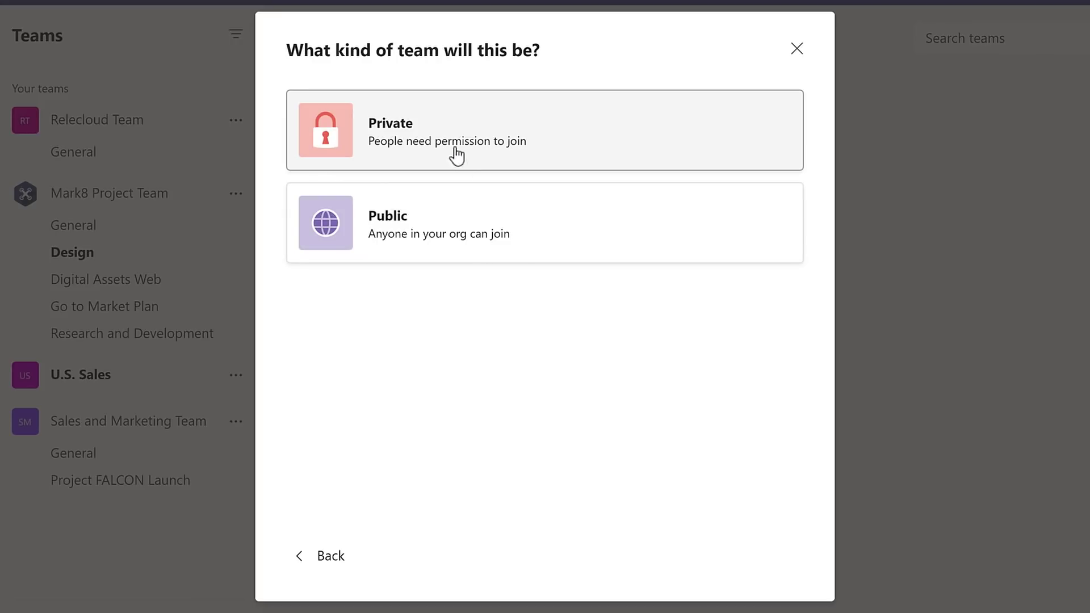
pyautogui.click(457, 155)
pyautogui.write('Project Ignites')
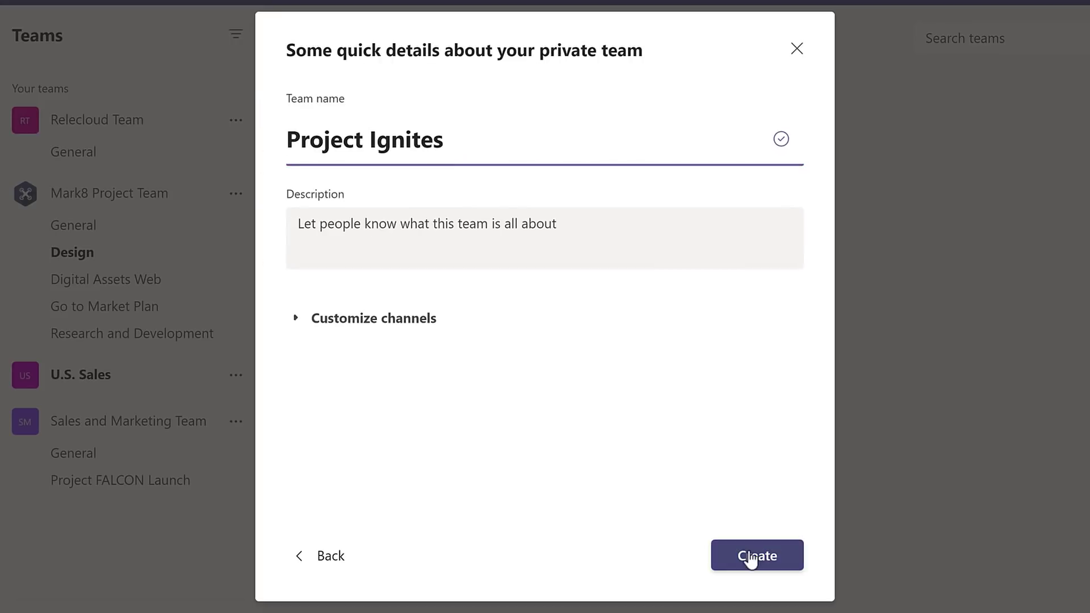
pyautogui.click(751, 557)
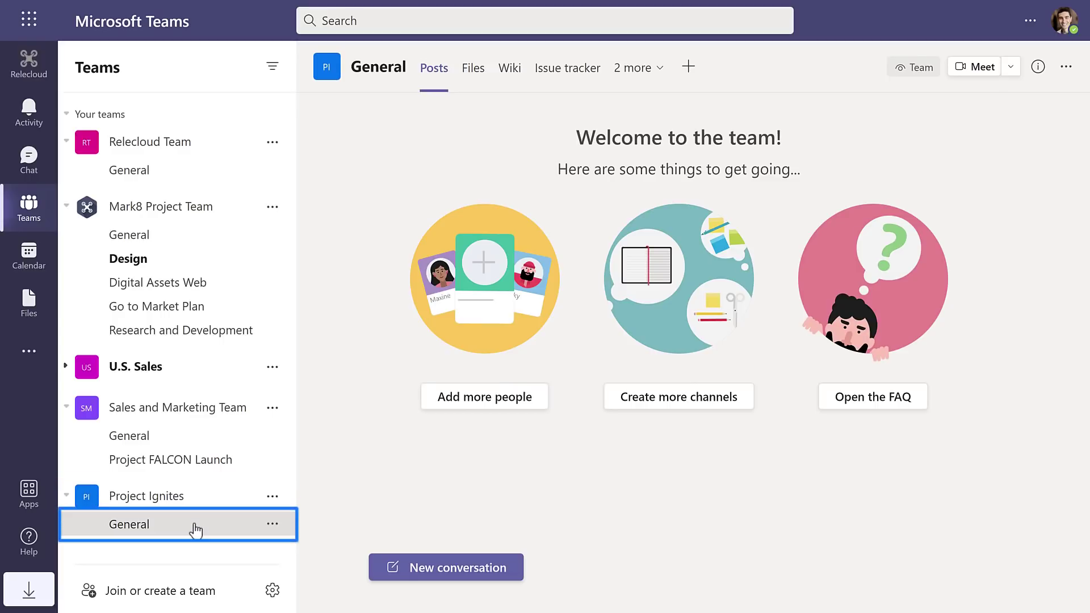
# - View the team's Issue tracker tab, open the Our site page from the extra tabs, and start editing it
pyautogui.click(559, 69)
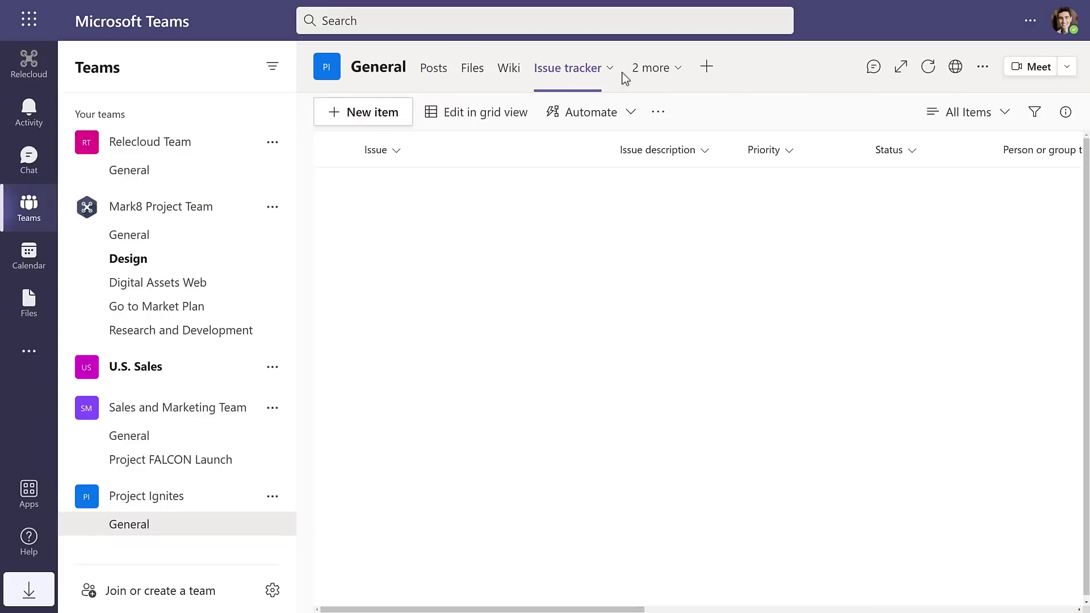
pyautogui.click(677, 71)
pyautogui.click(637, 151)
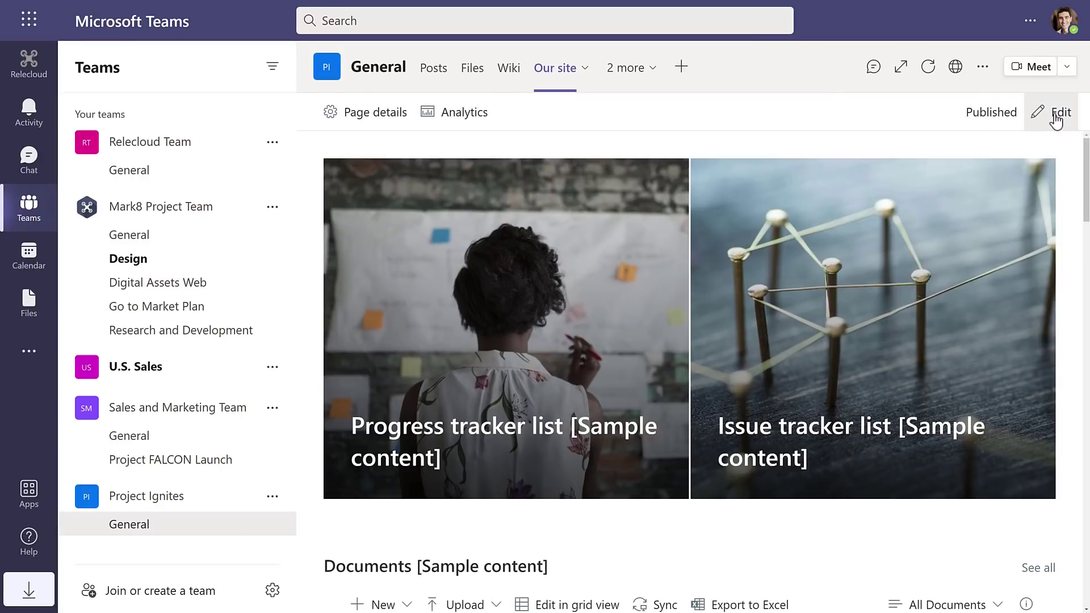
pyautogui.click(1054, 116)
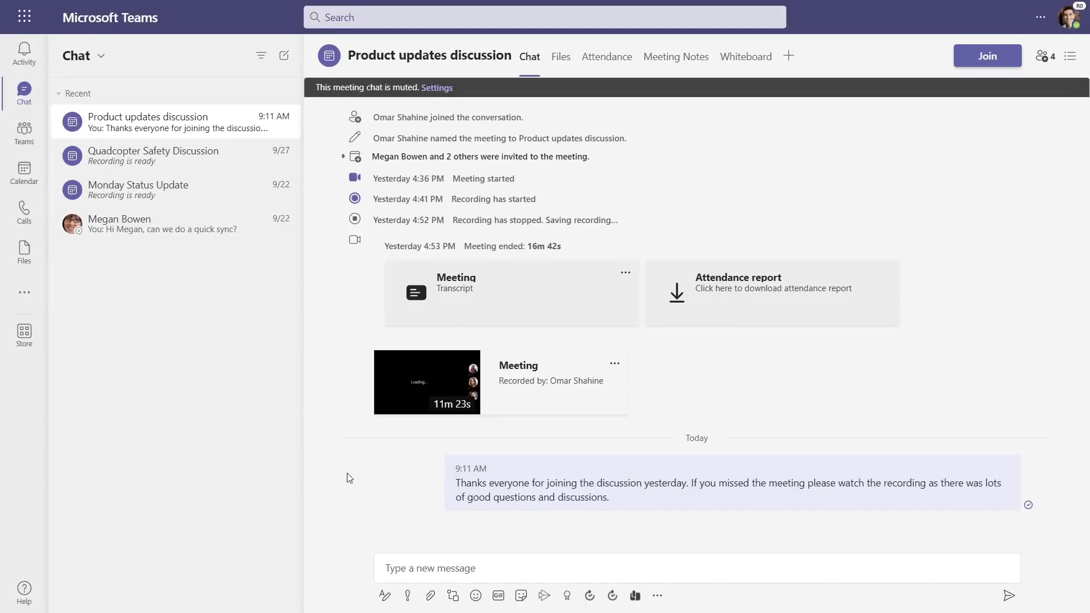
# - Play the meeting recording with its transcript alongside, and jump to the 2:48 remark
pyautogui.click(399, 408)
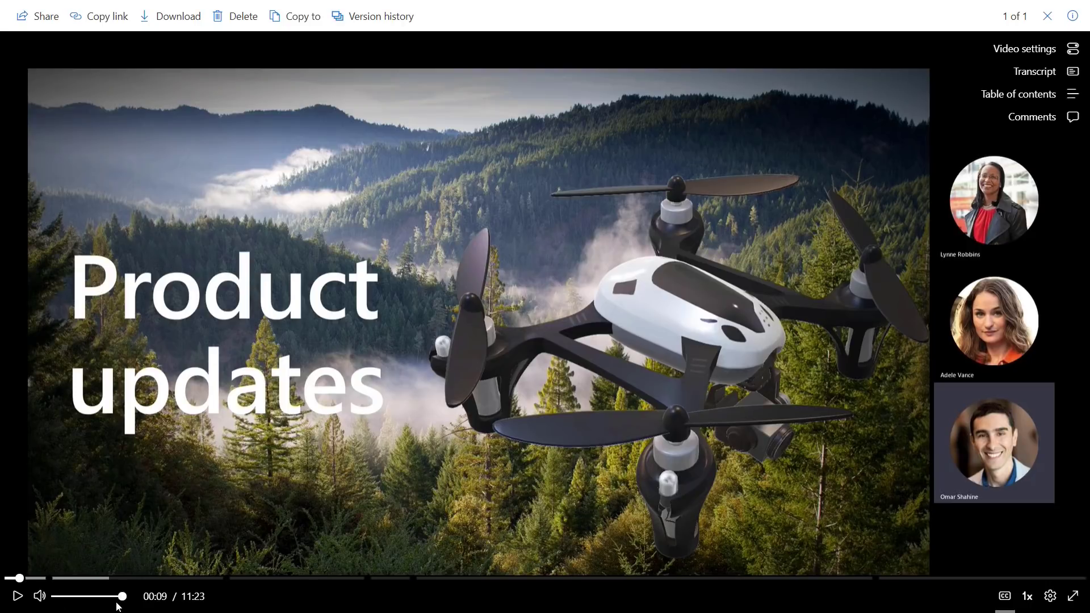
pyautogui.click(416, 389)
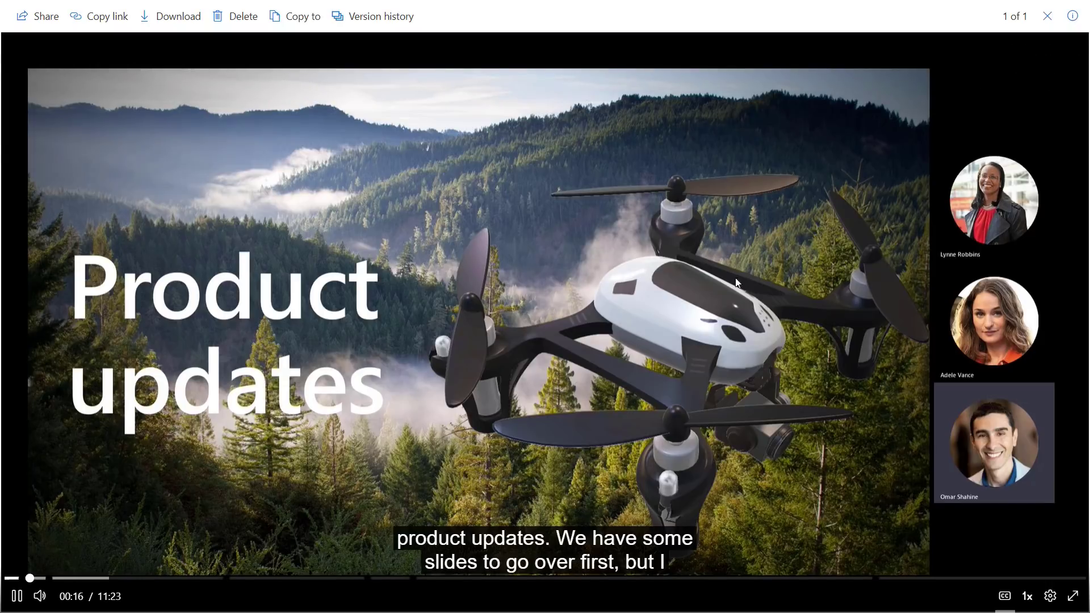
pyautogui.click(955, 72)
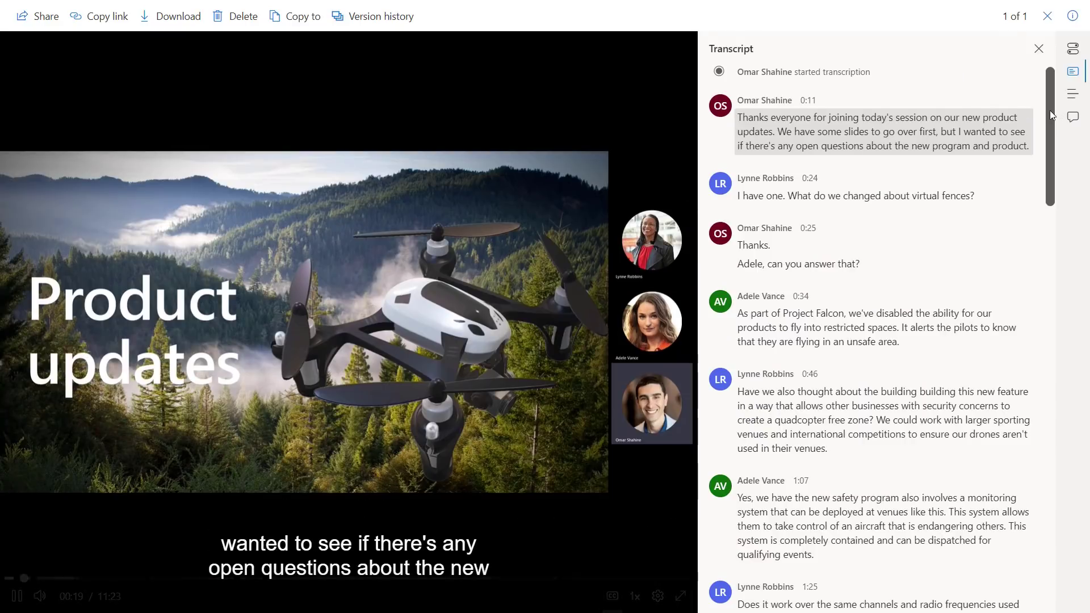
pyautogui.moveTo(1050, 110); pyautogui.dragTo(1028, 282)
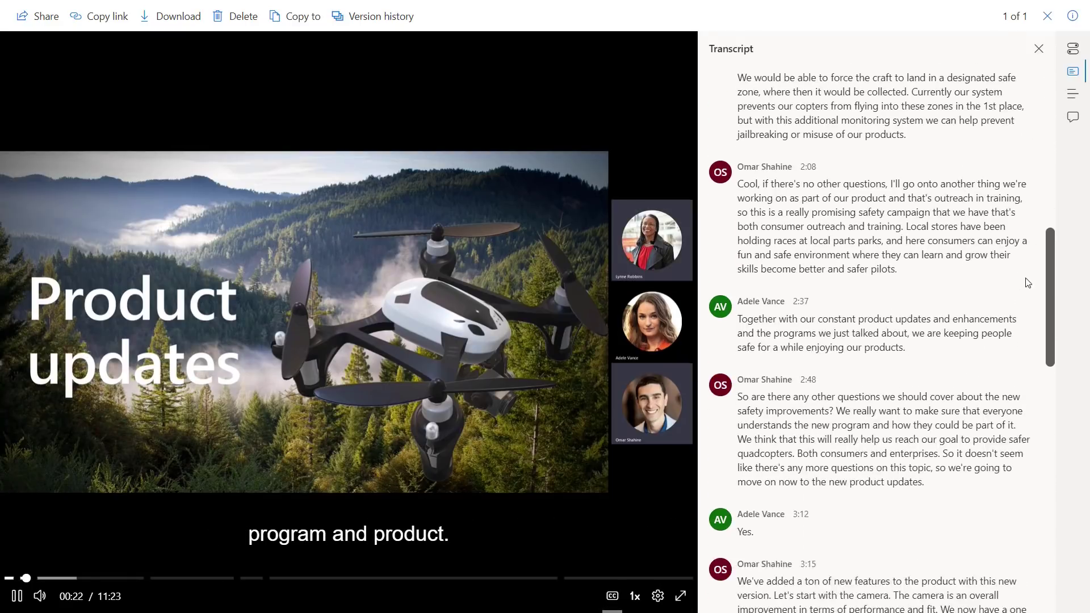
pyautogui.scroll(-1, 1028, 284)
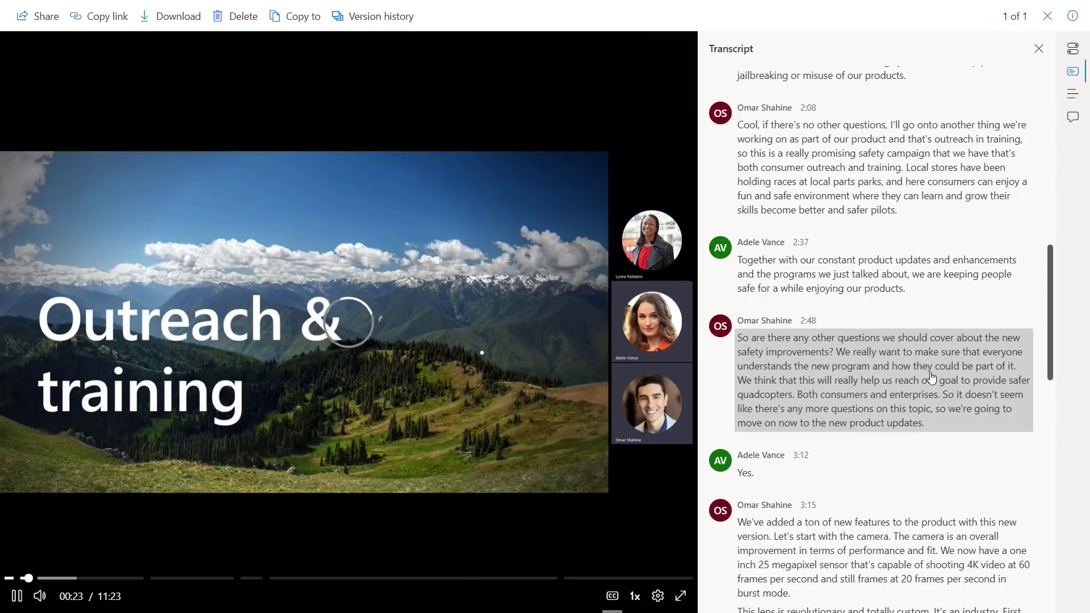
pyautogui.click(931, 377)
# - Jump to the 'Product updates - components' chapter, view the recording's comments, then focus the search box
pyautogui.click(1072, 97)
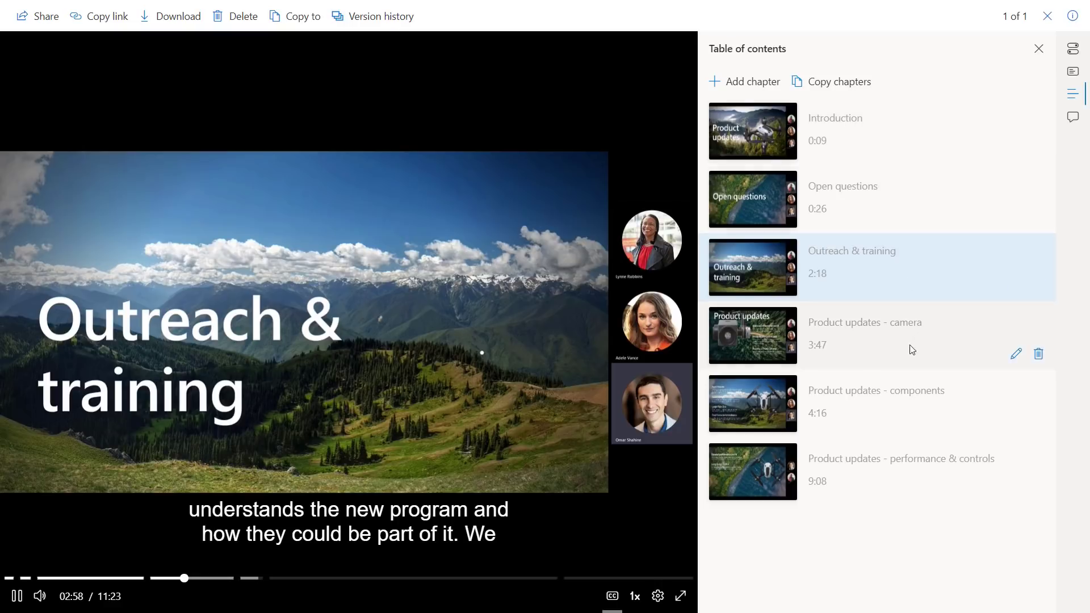
pyautogui.click(912, 391)
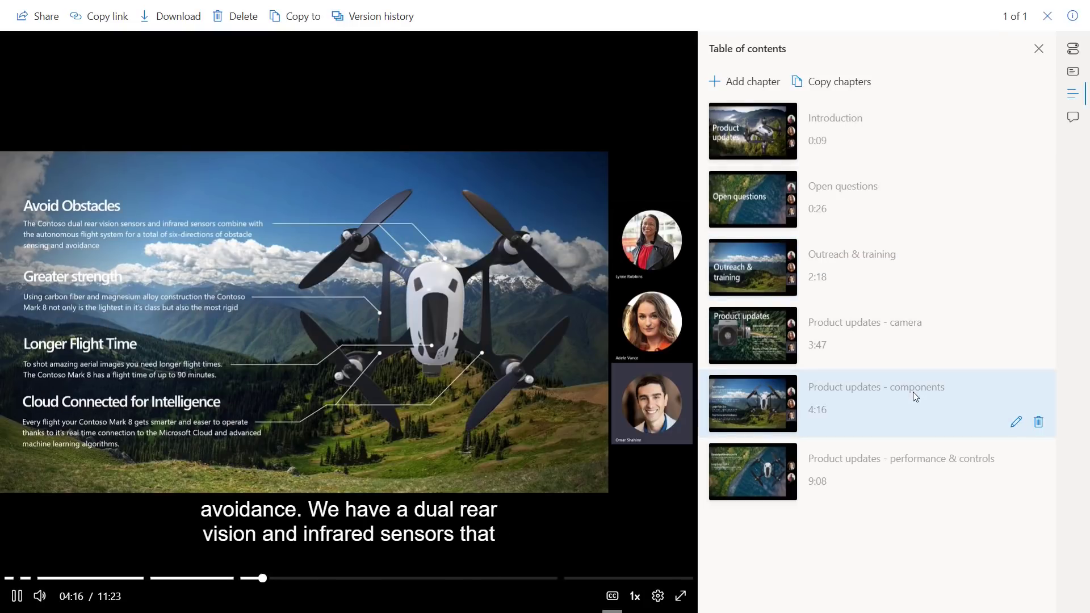
pyautogui.click(1074, 118)
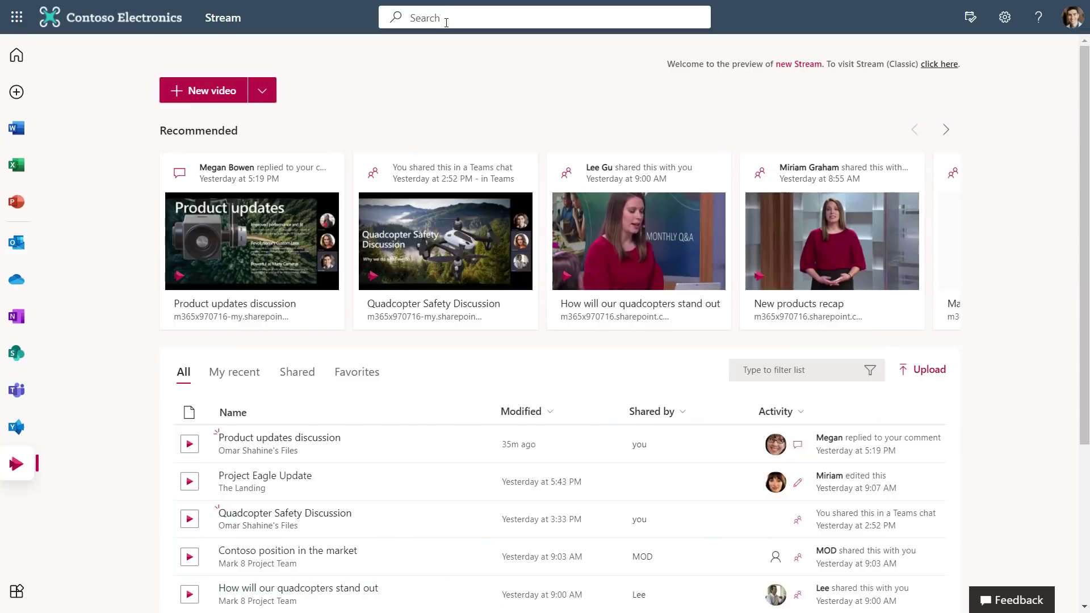
pyautogui.click(446, 22)
# - Search Office 365 for 'project falcon' and scroll through the results
pyautogui.write('pr')
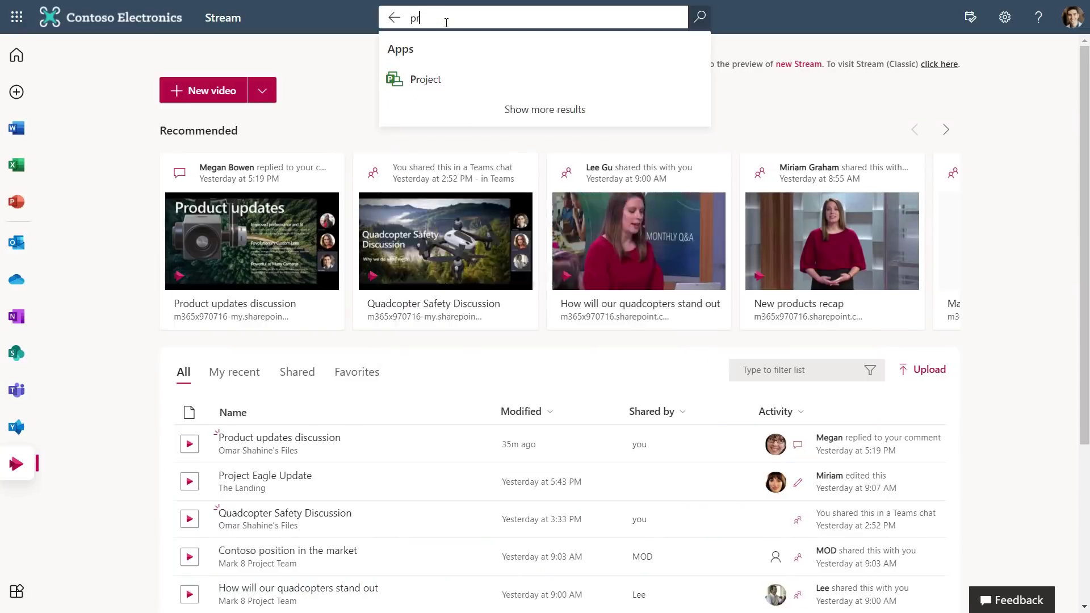
pyautogui.write('oject falcon')
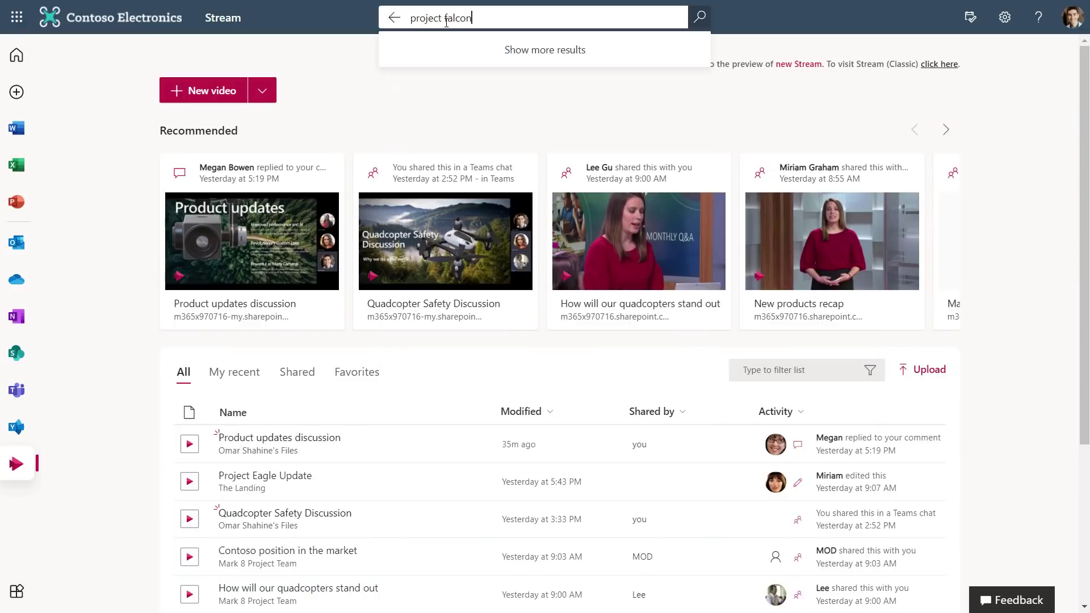
pyautogui.press('Return')
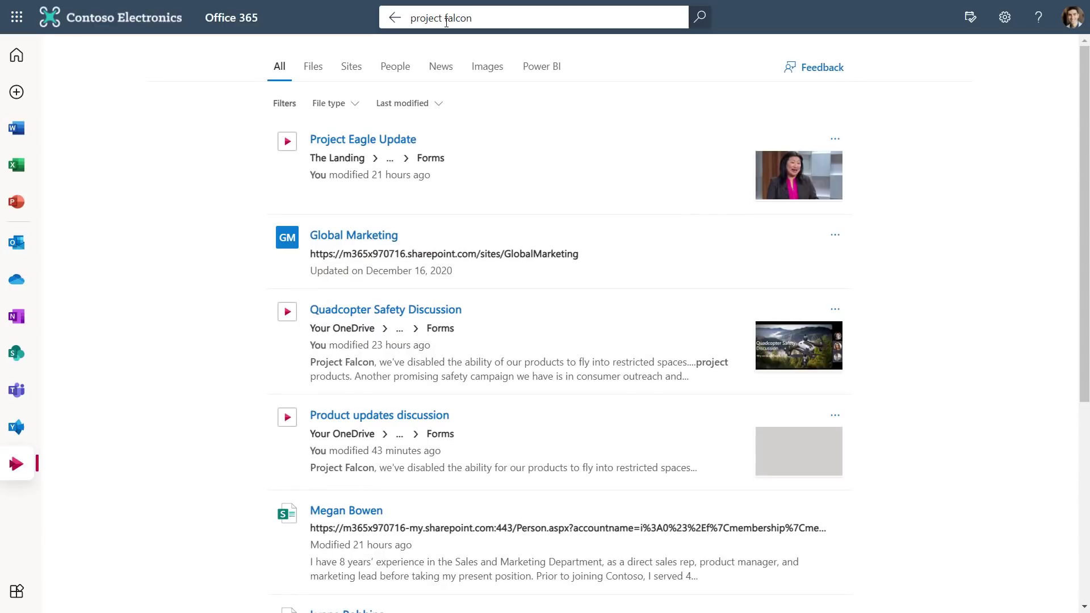
pyautogui.moveTo(1082, 147); pyautogui.dragTo(1072, 302)
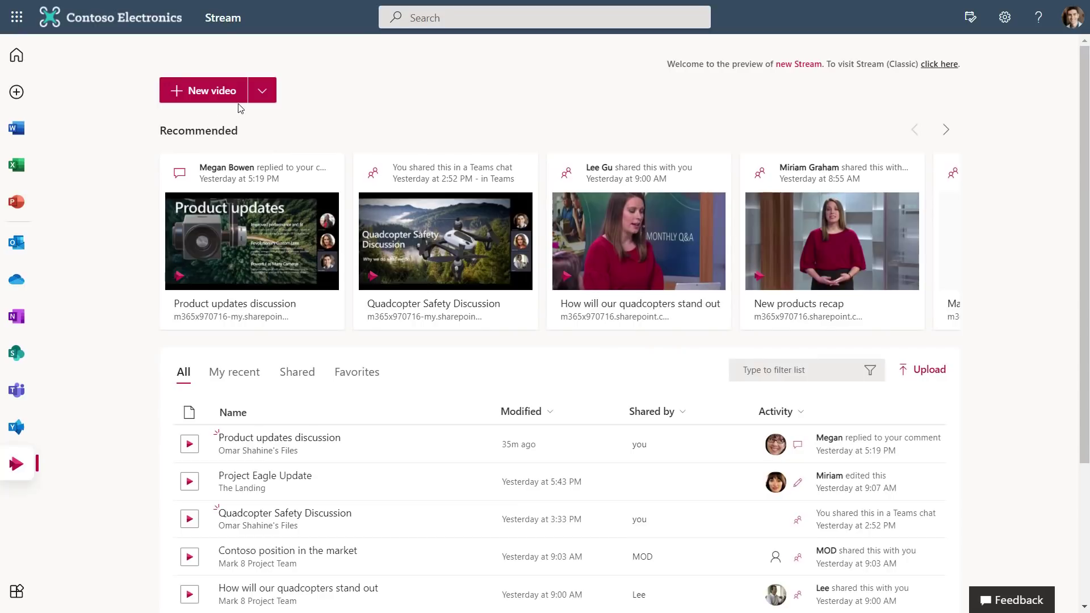
# - Start a new screen-only video recording without the camera
pyautogui.click(243, 103)
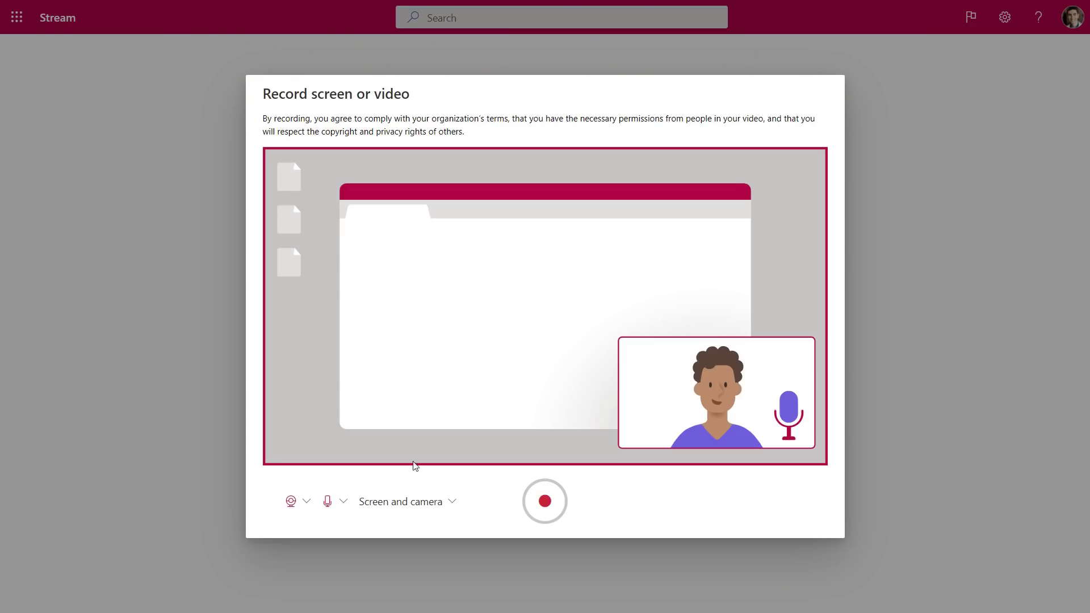
pyautogui.click(403, 501)
pyautogui.click(420, 555)
pyautogui.click(545, 501)
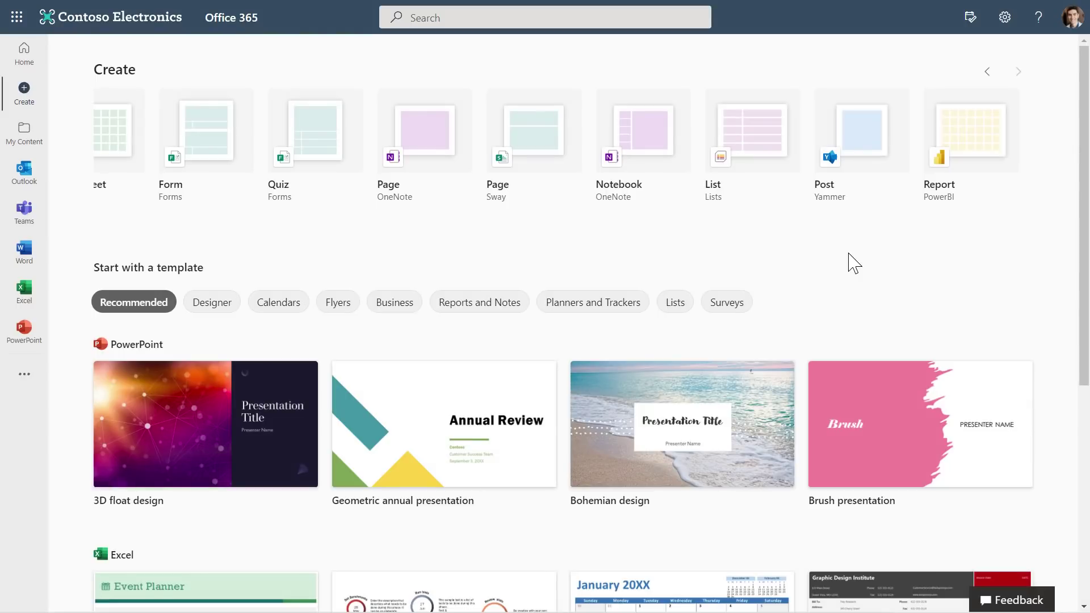
# - Preview the organization's Contoso Recruitment list template with its sample candidates and choose to use it
pyautogui.click(751, 157)
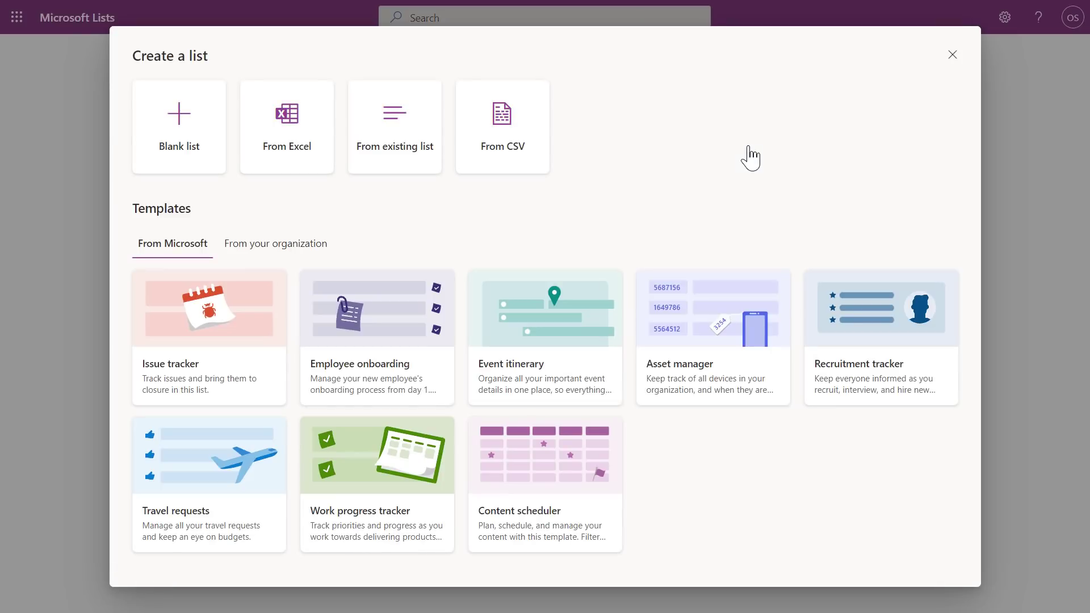
pyautogui.click(297, 265)
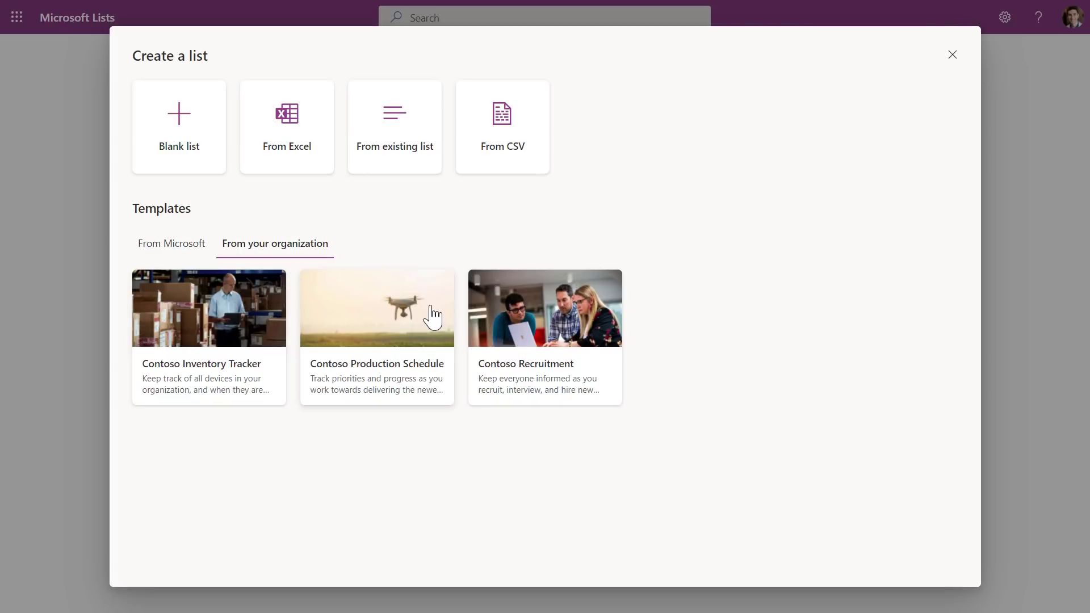
pyautogui.click(607, 373)
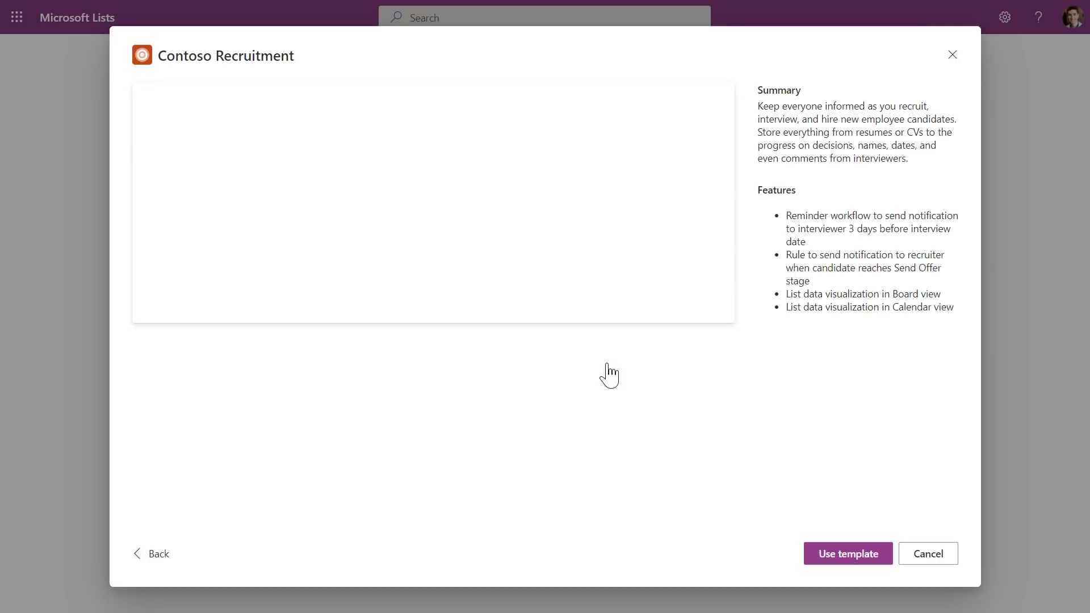
pyautogui.moveTo(564, 498)
pyautogui.mouseDown()
pyautogui.moveTo(698, 495)
pyautogui.moveTo(554, 507)
pyautogui.mouseUp()
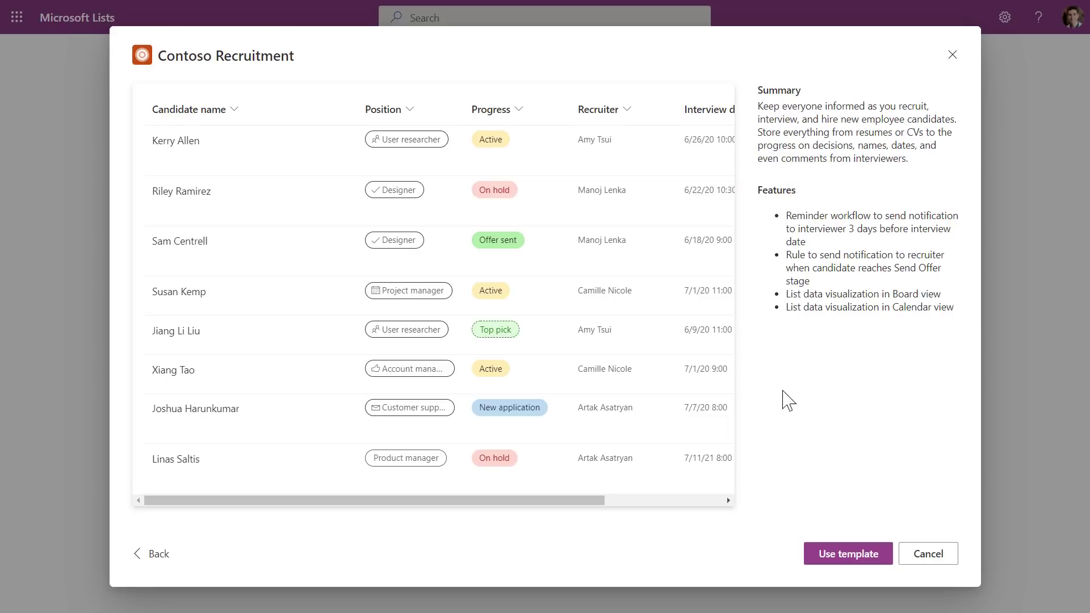
pyautogui.click(849, 552)
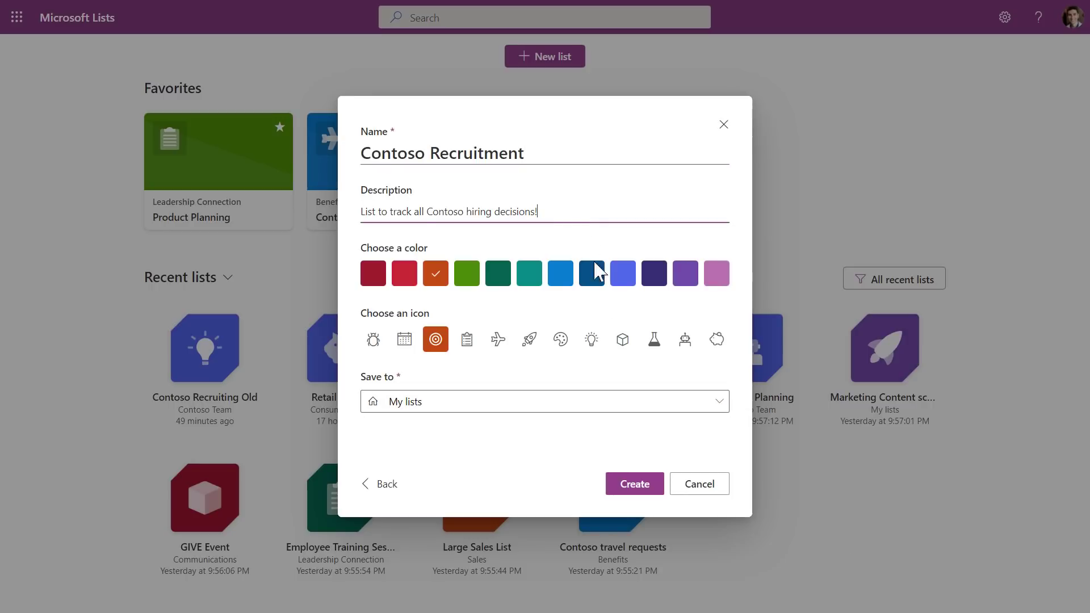
# - Create the Contoso Recruitment list with a lightbulb icon and drag the Designer card into Offer accepted
pyautogui.click(592, 341)
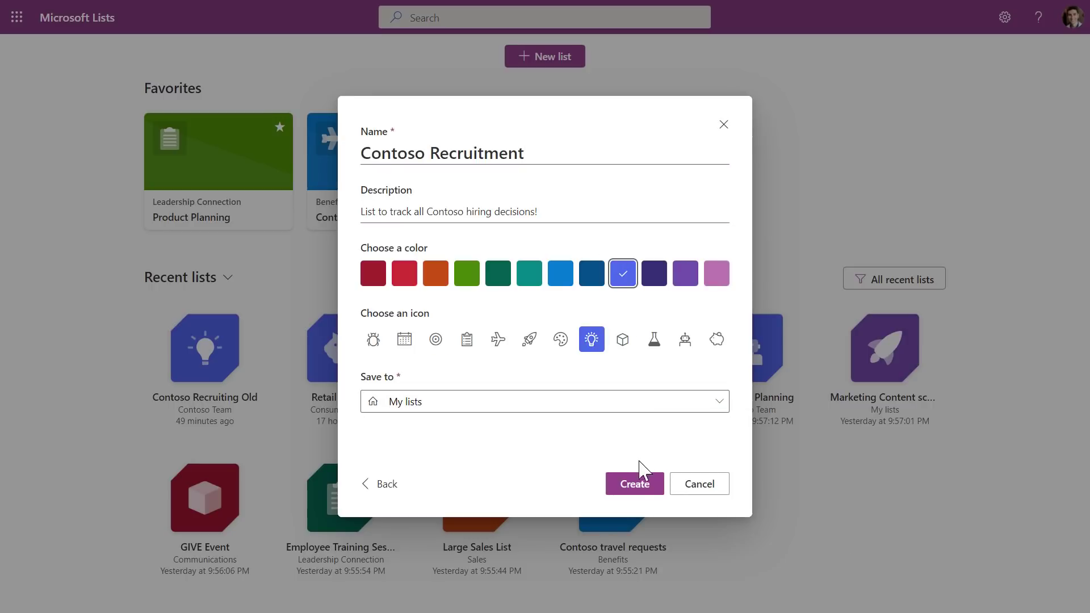
pyautogui.click(635, 484)
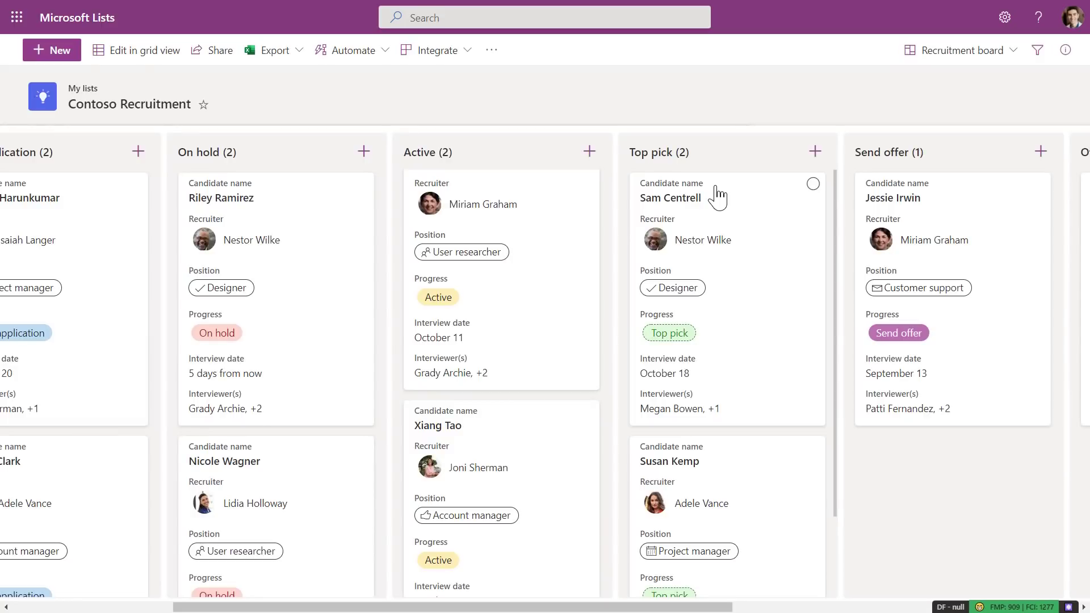
pyautogui.moveTo(718, 197); pyautogui.dragTo(901, 314)
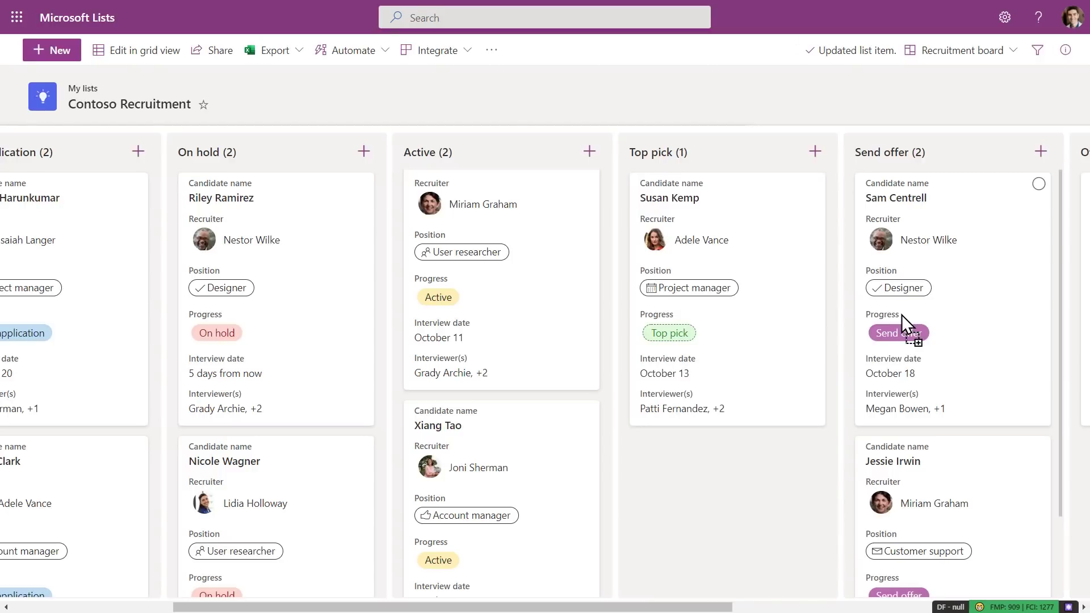
pyautogui.hscroll(4, 901, 315)
pyautogui.hscroll(3, 901, 315)
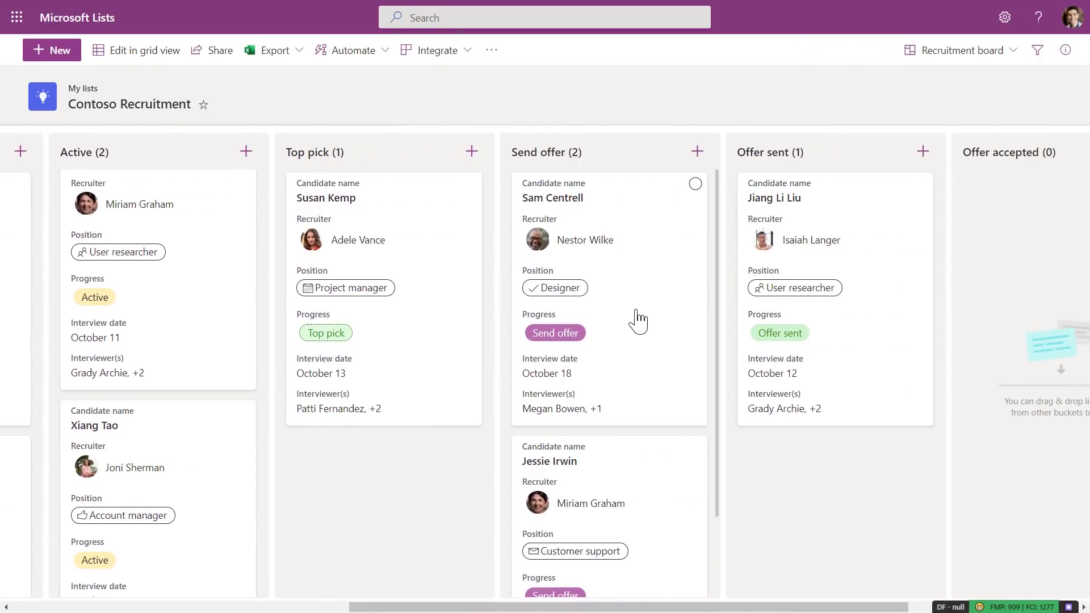
pyautogui.moveTo(624, 212); pyautogui.dragTo(790, 214)
pyautogui.hscroll(2, 790, 214)
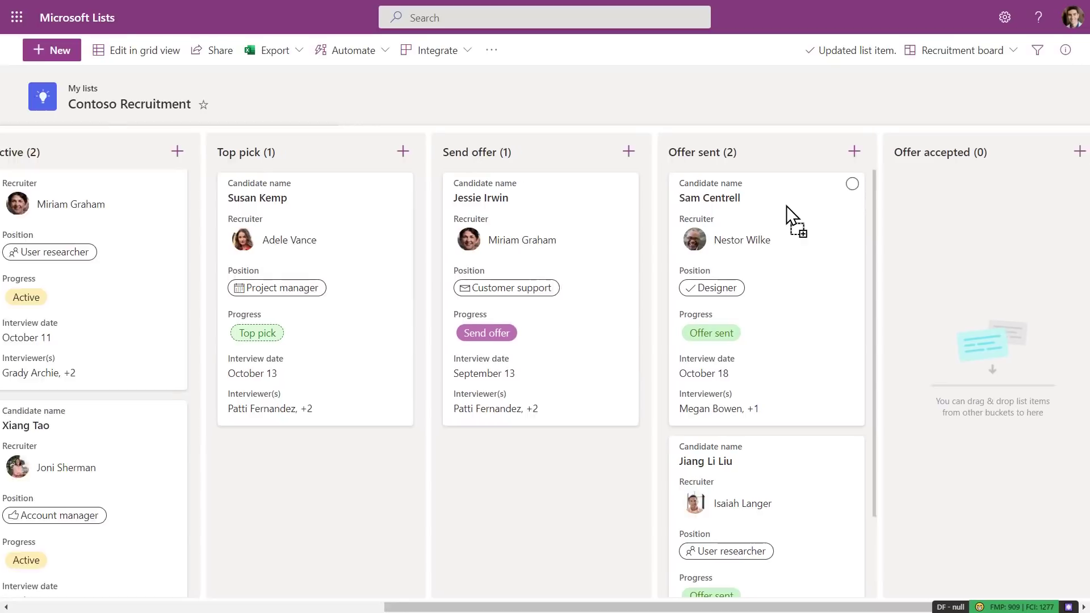
pyautogui.moveTo(685, 199); pyautogui.dragTo(867, 193)
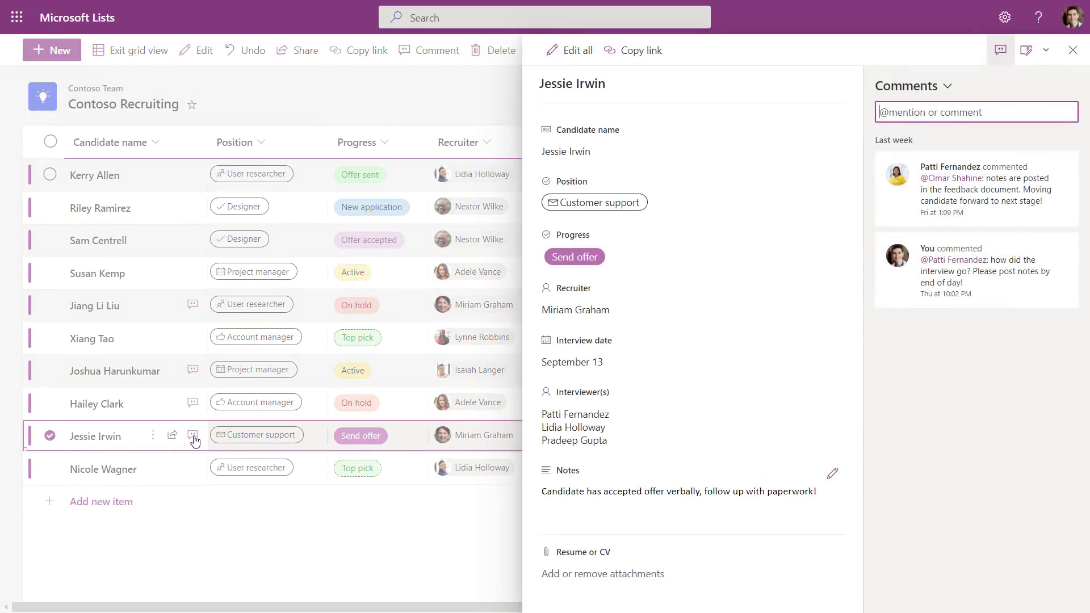
pyautogui.write('@Miriam Graham we are ready to send offer to this candidate!')
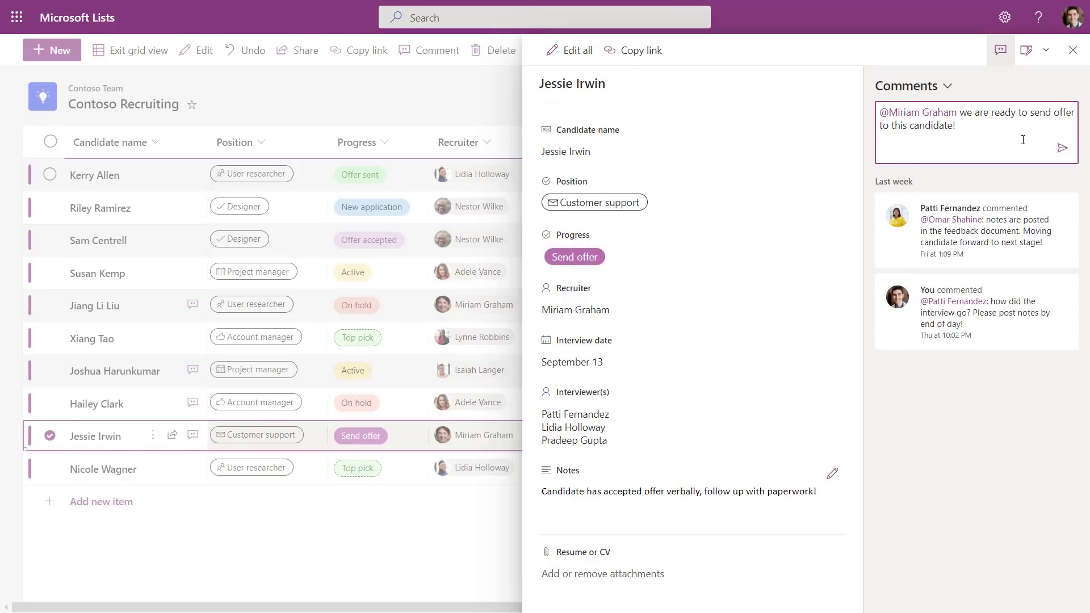
pyautogui.click(1062, 148)
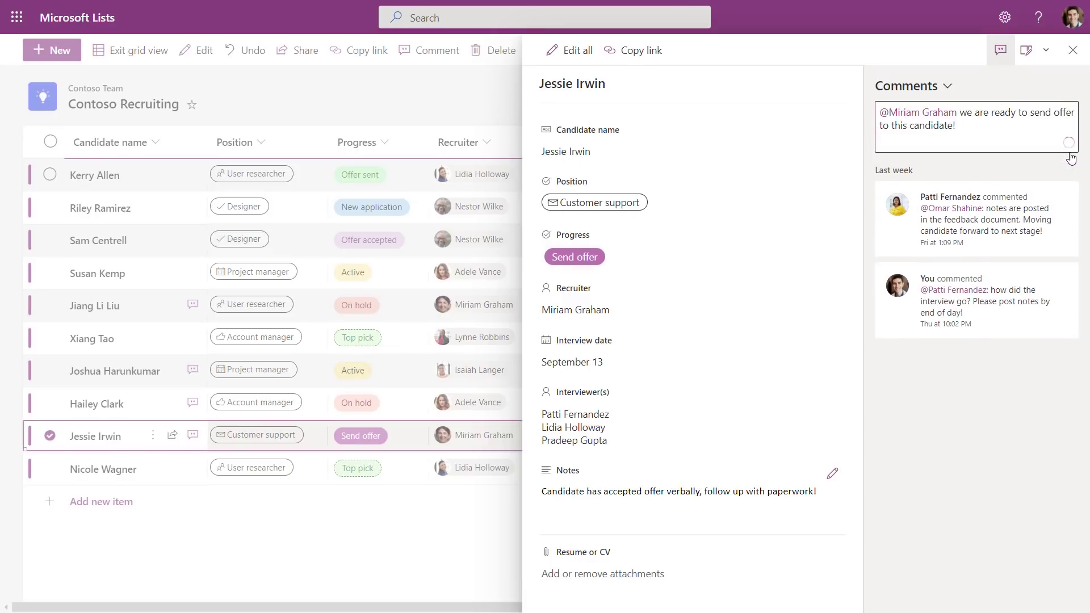
pyautogui.click(1073, 51)
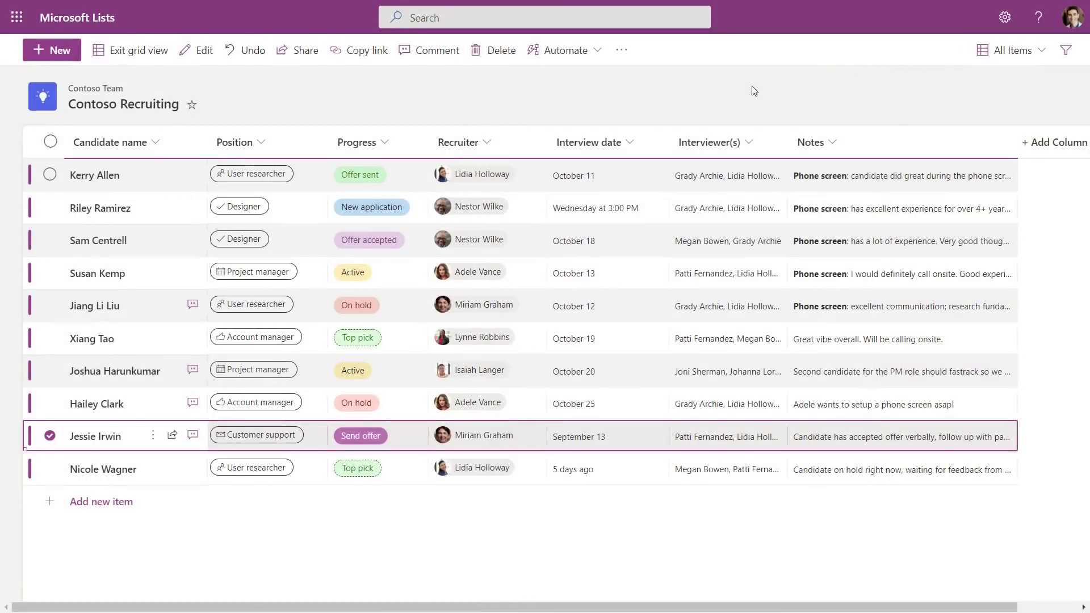
# - Share the candidate's item with a colleague, adding the prepared offer-ready message
pyautogui.click(307, 62)
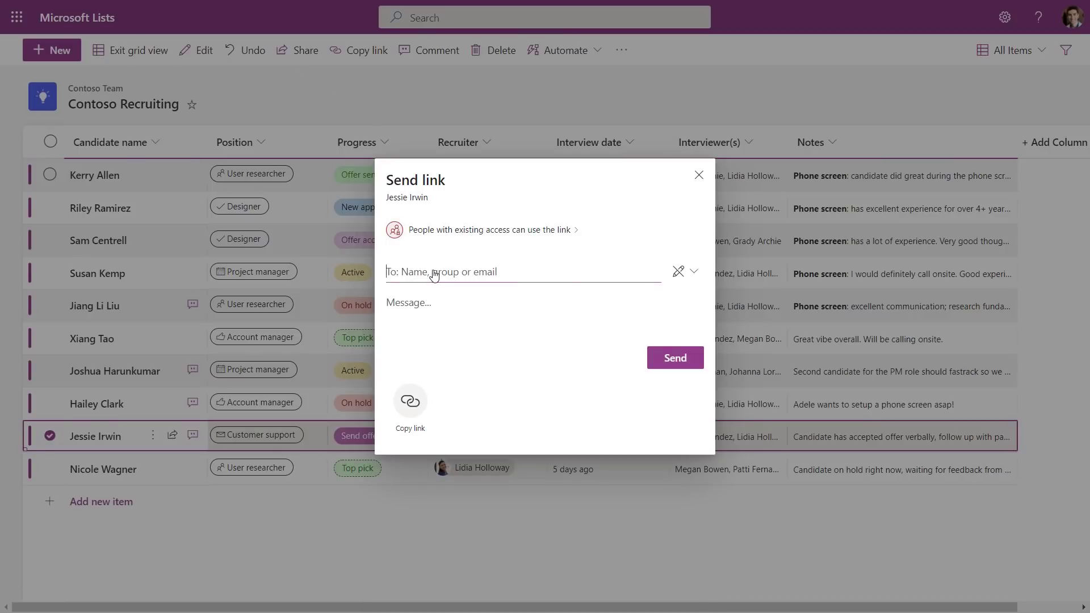
pyautogui.write('patti')
pyautogui.click(435, 313)
pyautogui.click(434, 309)
pyautogui.write('we are ready to send offer to this candidate!')
pyautogui.click(668, 366)
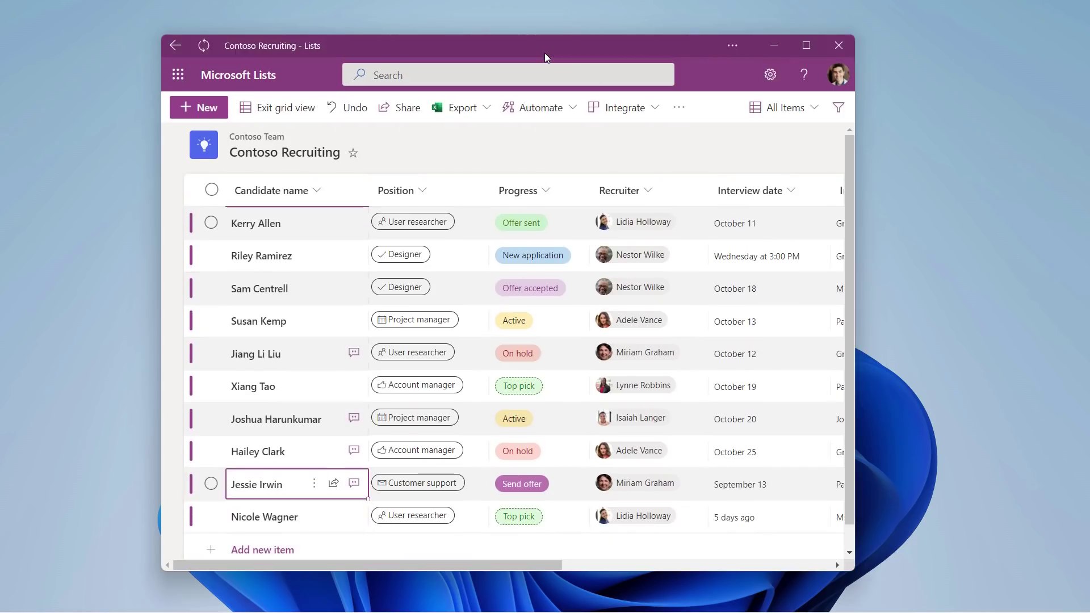
pyautogui.moveTo(544, 53); pyautogui.dragTo(569, 59)
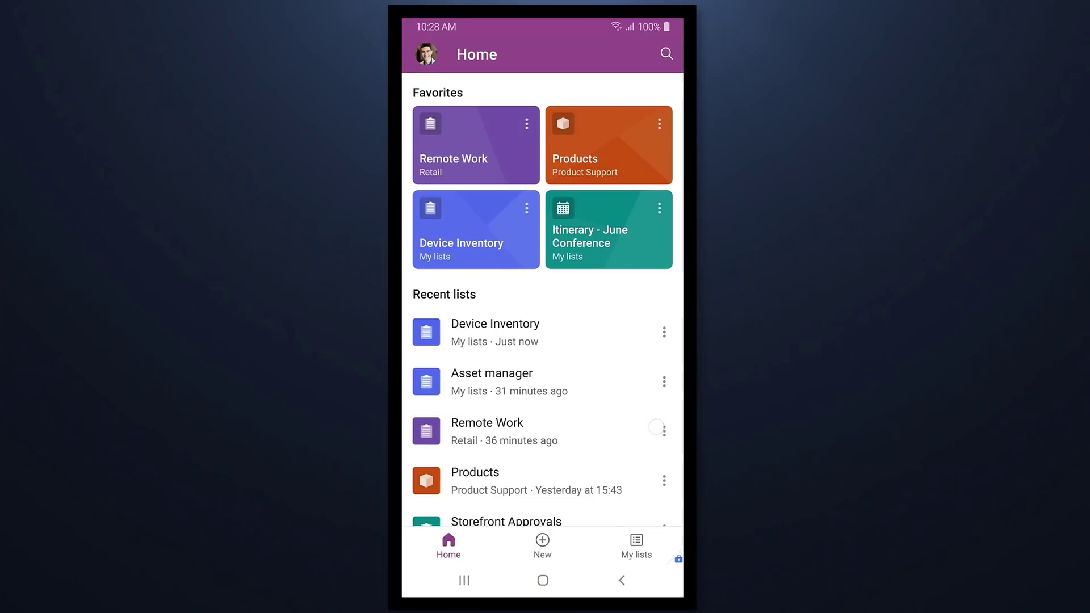
# - Open the Device Inventory list and scroll across its devices and their status
pyautogui.click(474, 244)
pyautogui.hscroll(5, 545, 454)
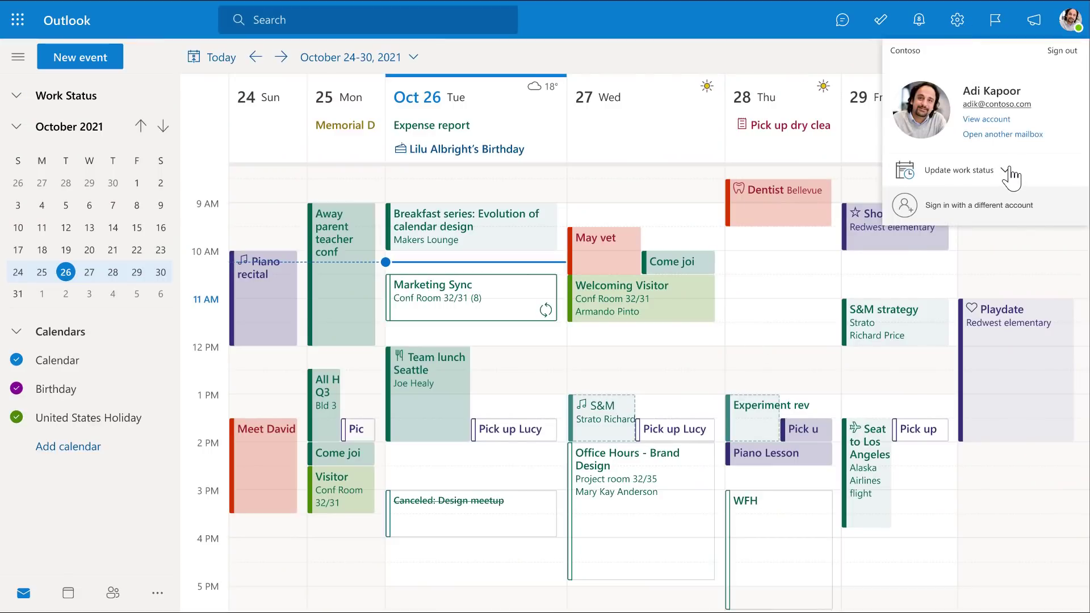
# - Turn on working remotely, mark Tuesday and Wednesday as remote days, and update the work status
pyautogui.click(1007, 172)
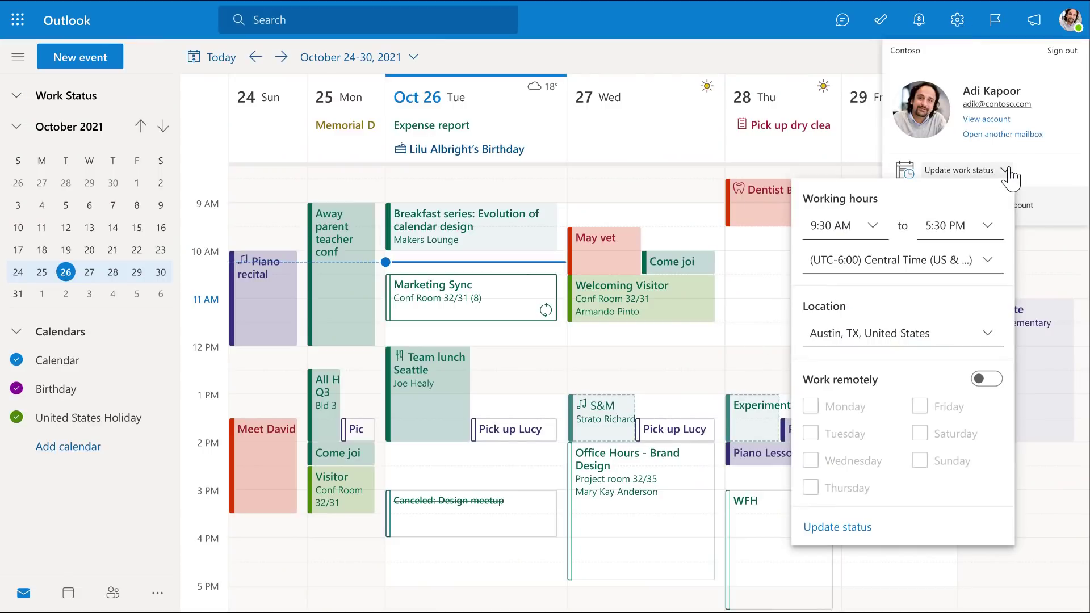
pyautogui.click(991, 380)
pyautogui.click(810, 433)
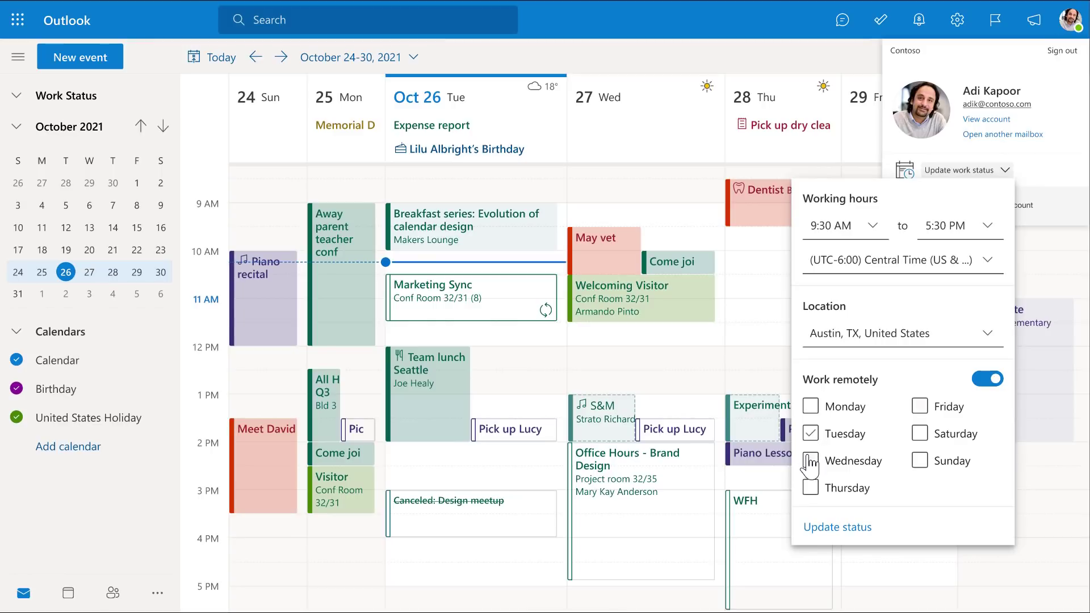
pyautogui.click(811, 461)
pyautogui.click(855, 527)
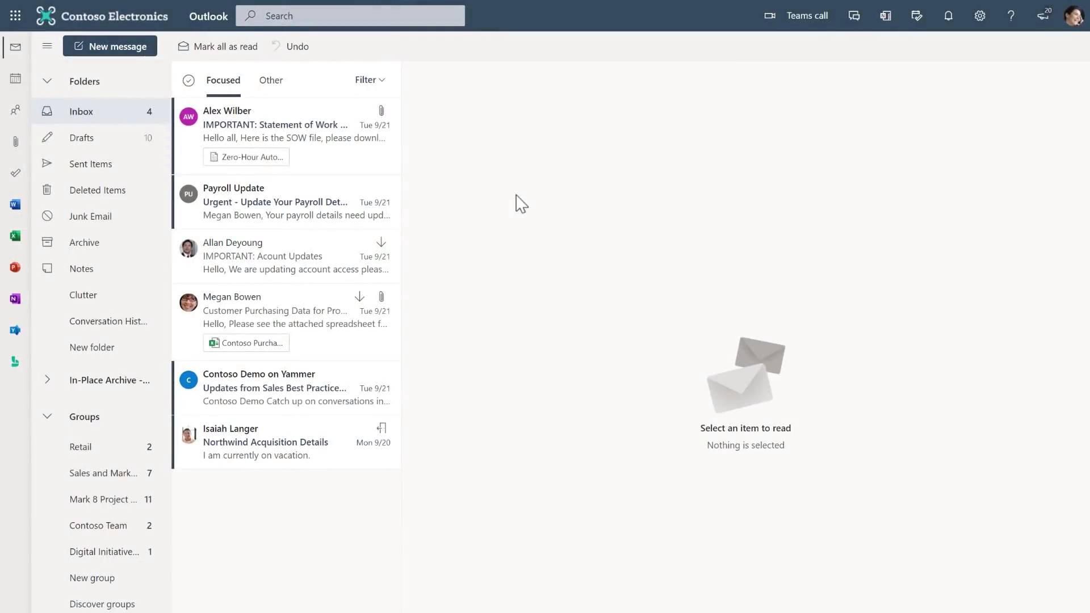
pyautogui.click(130, 52)
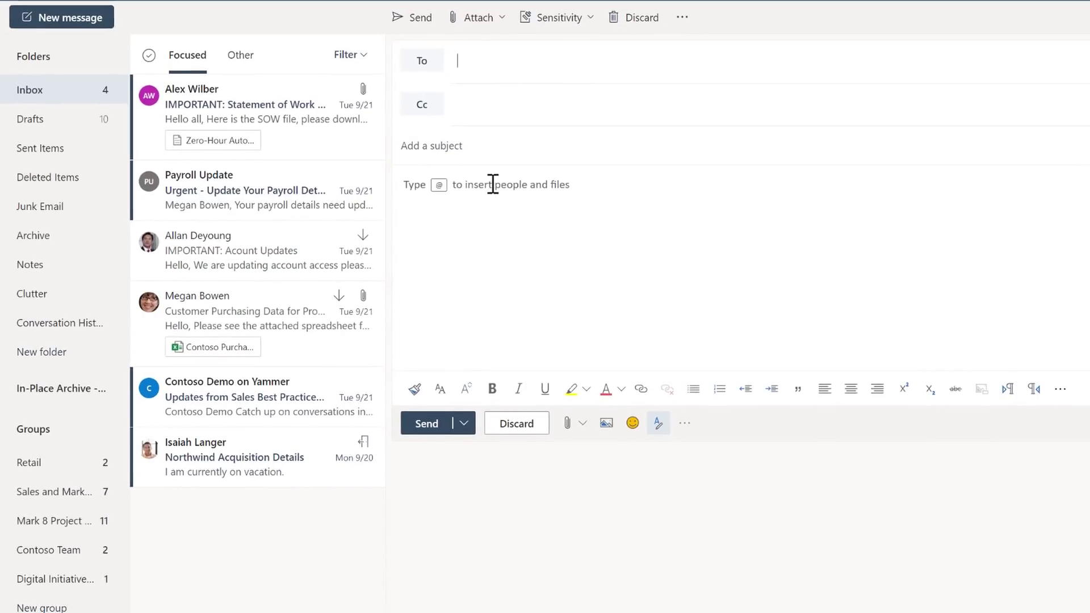
pyautogui.click(493, 184)
pyautogui.write('@meg')
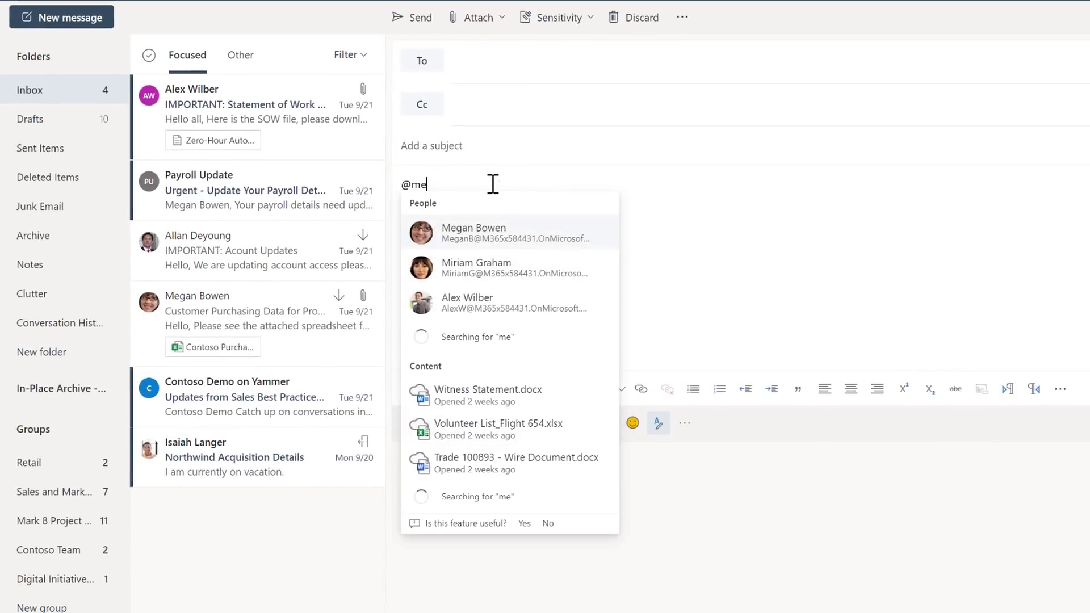
pyautogui.press('Return')
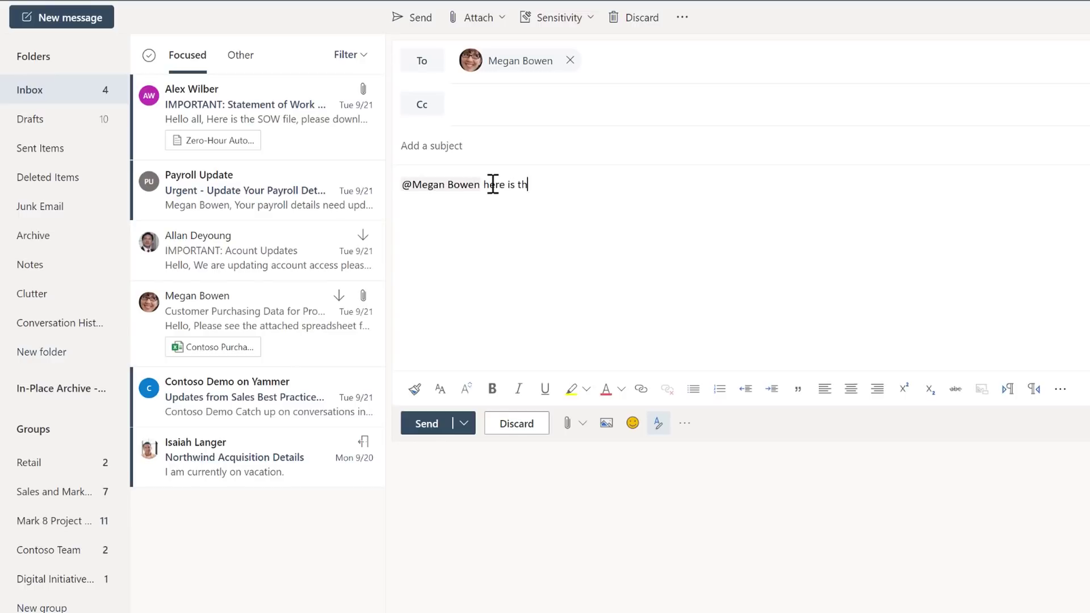
# - Add 'here is the file' and link the Contoso Research and Development Spend Analysis workbook
pyautogui.write('here is the file ')
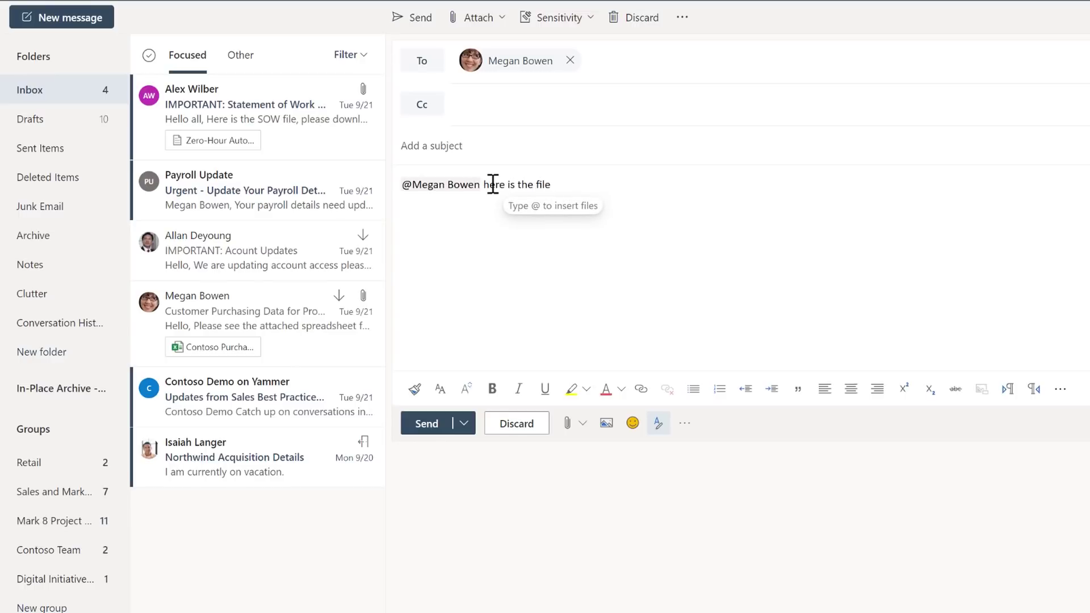
pyautogui.write('@con')
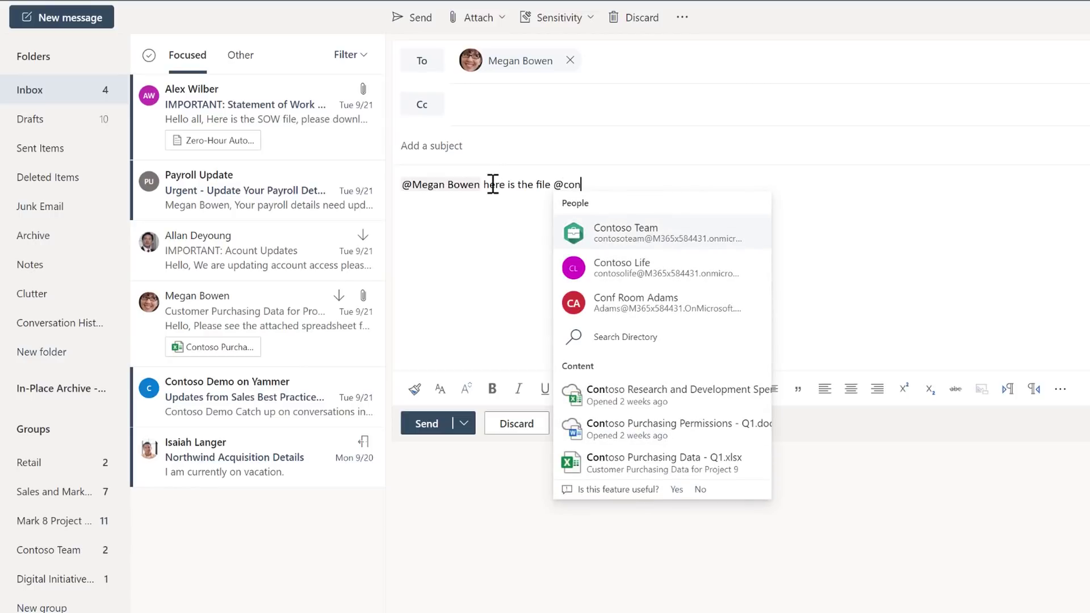
pyautogui.press('Down')
pyautogui.press('Down')
pyautogui.press('Down')
pyautogui.press('Down')
pyautogui.press('Return')
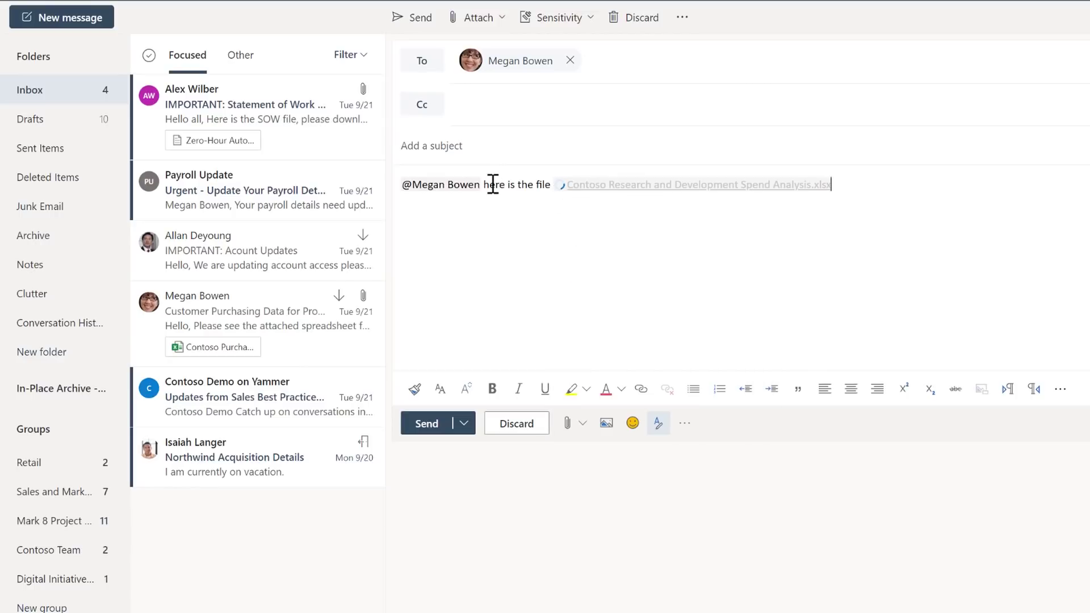
pyautogui.write('.')
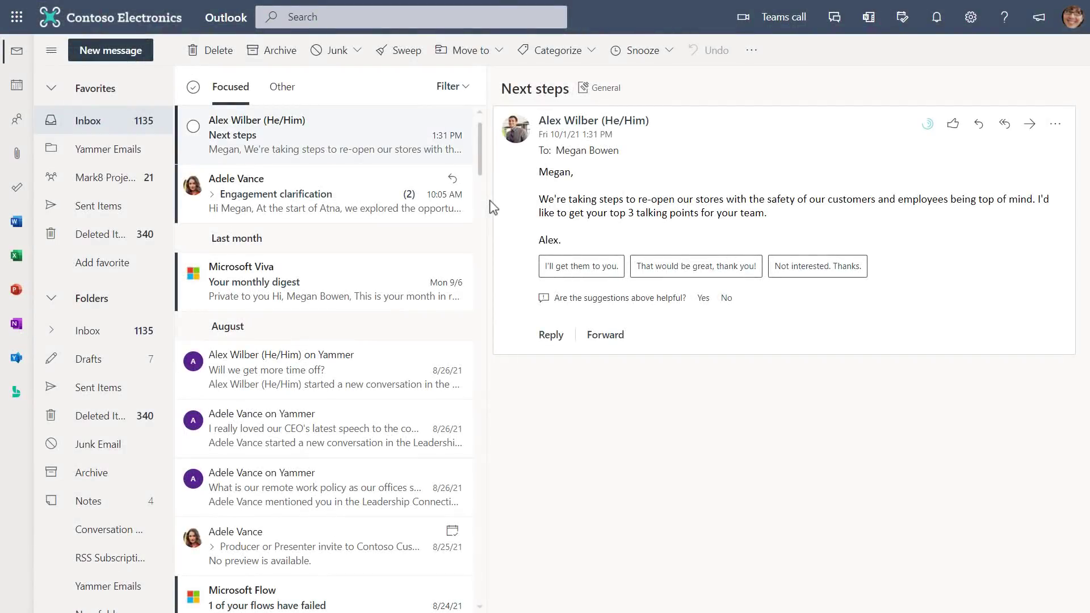
# - Open the Engagement clarification email and explore its detected topics and the Project Atna card
pyautogui.click(307, 199)
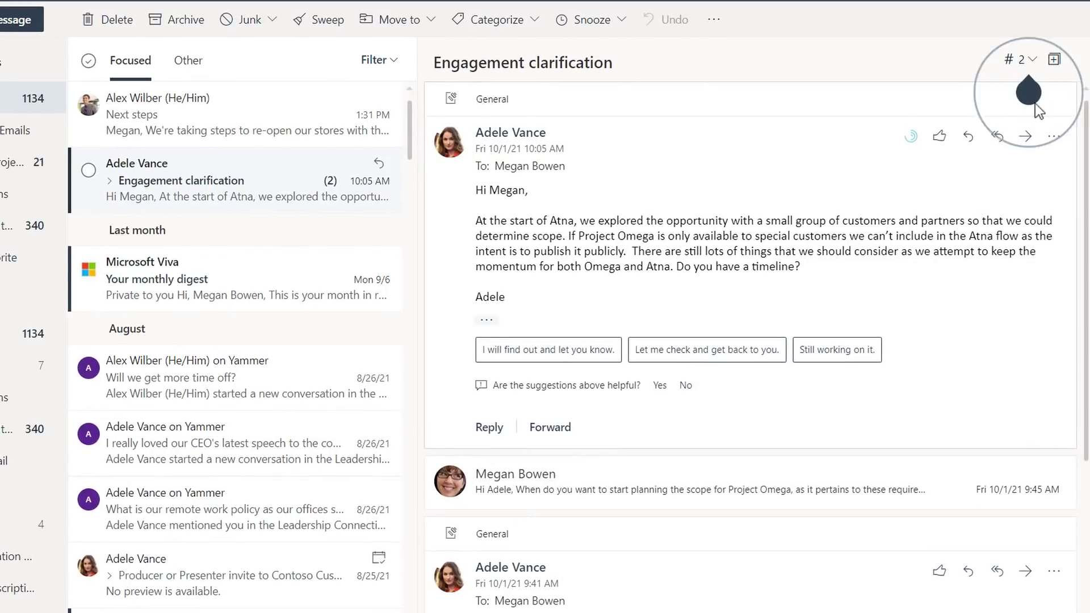
pyautogui.moveTo(1038, 103)
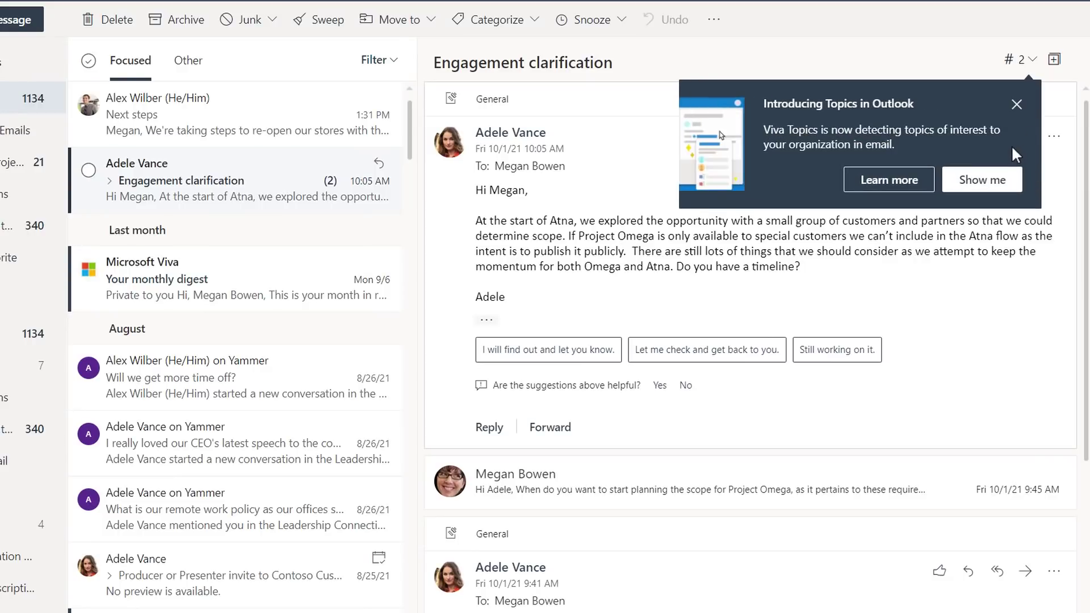
pyautogui.click(1016, 104)
pyautogui.click(1032, 68)
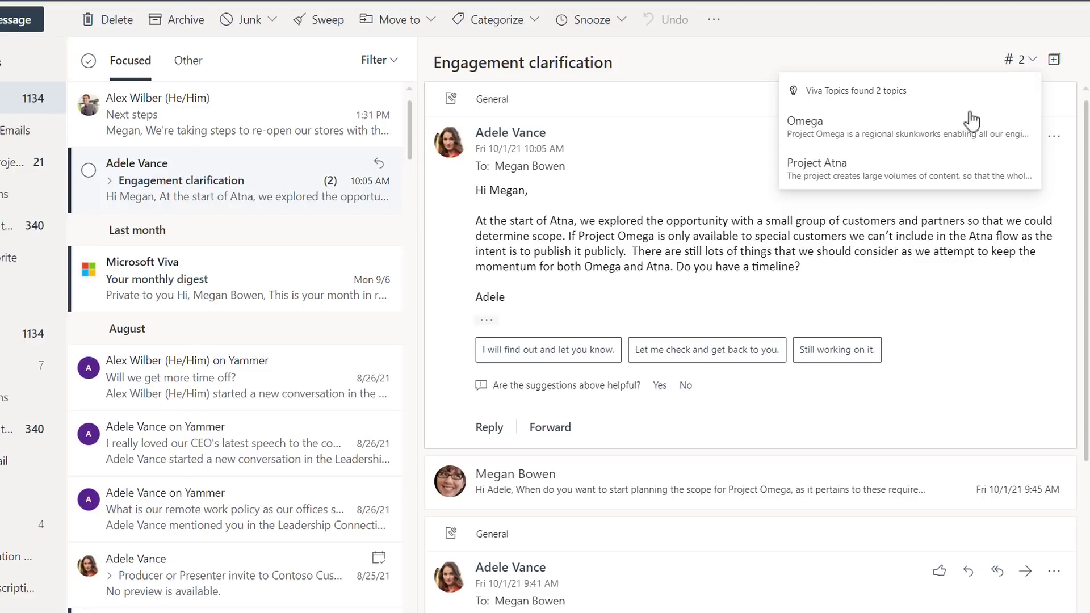
pyautogui.moveTo(915, 175)
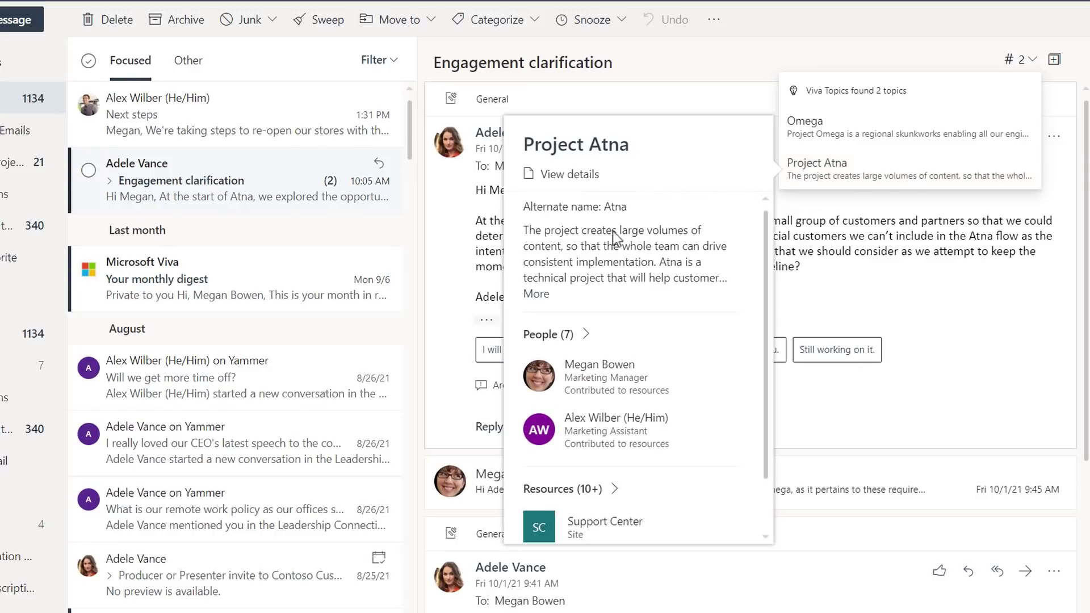
pyautogui.click(534, 294)
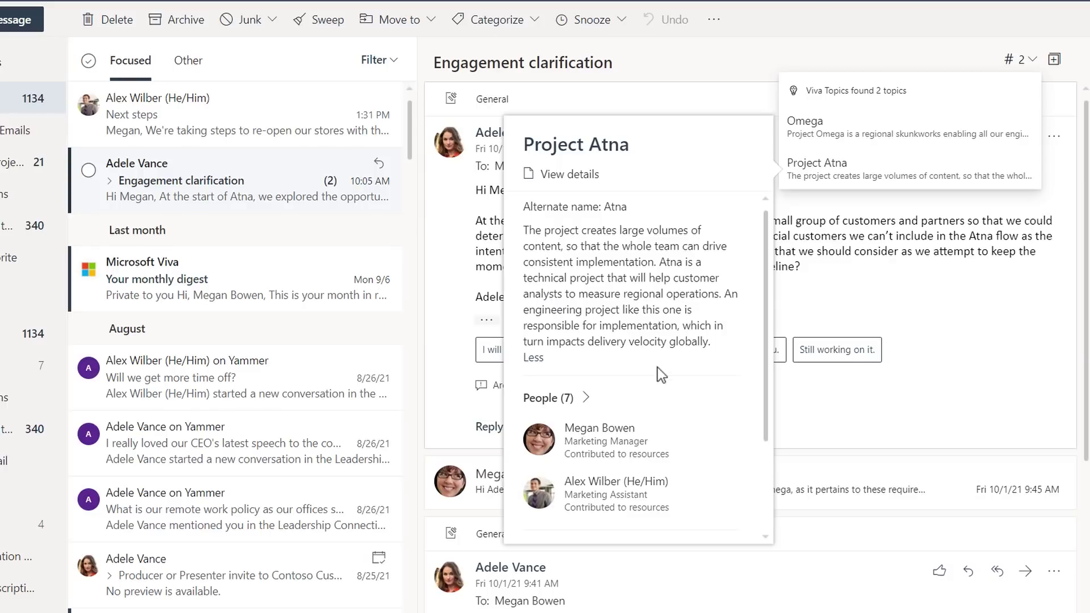
pyautogui.scroll(-2, 668, 380)
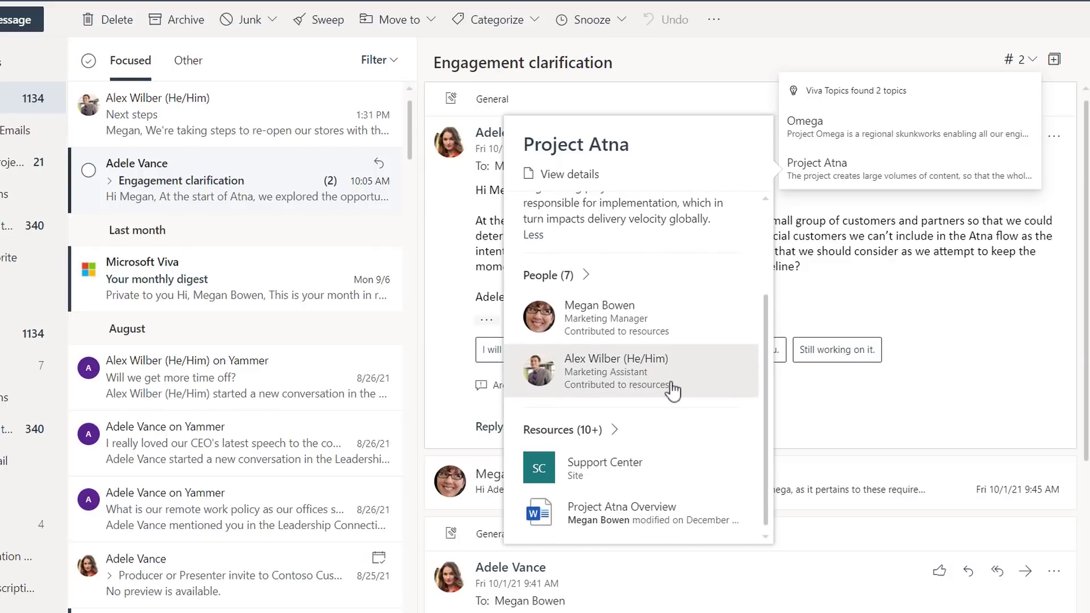
pyautogui.click(698, 395)
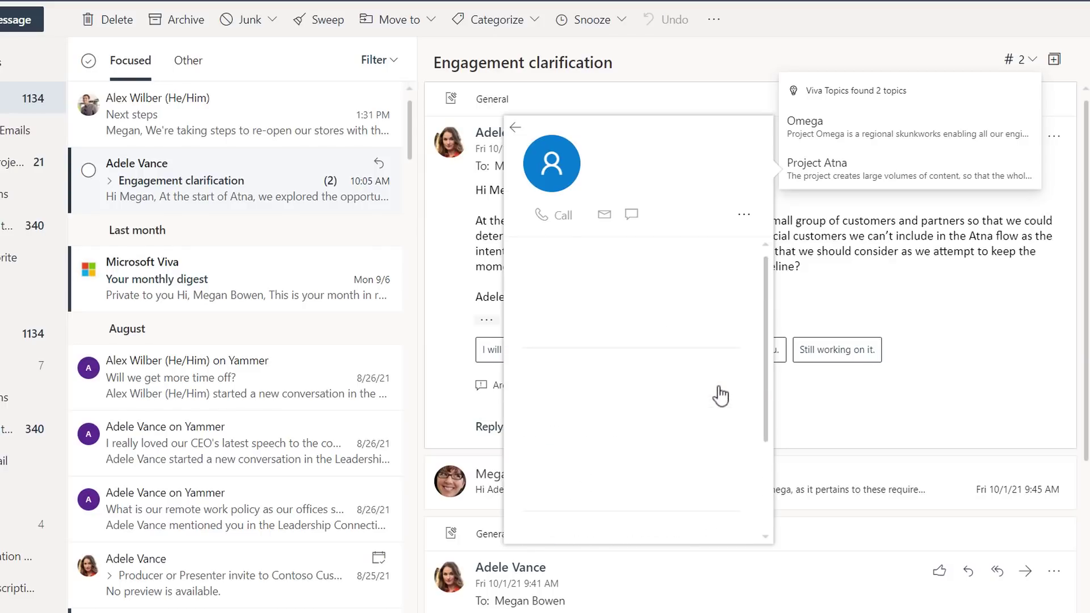
pyautogui.click(522, 132)
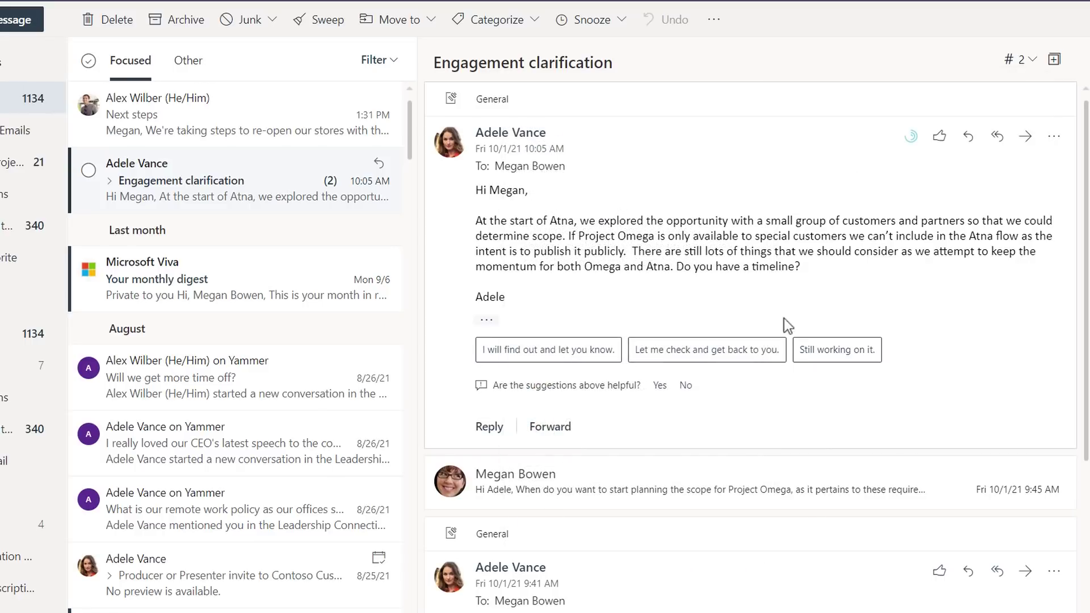
# - Reply with 'Let's follow the same timeline as #Elbert', inserting the Elbert topic tag
pyautogui.click(505, 426)
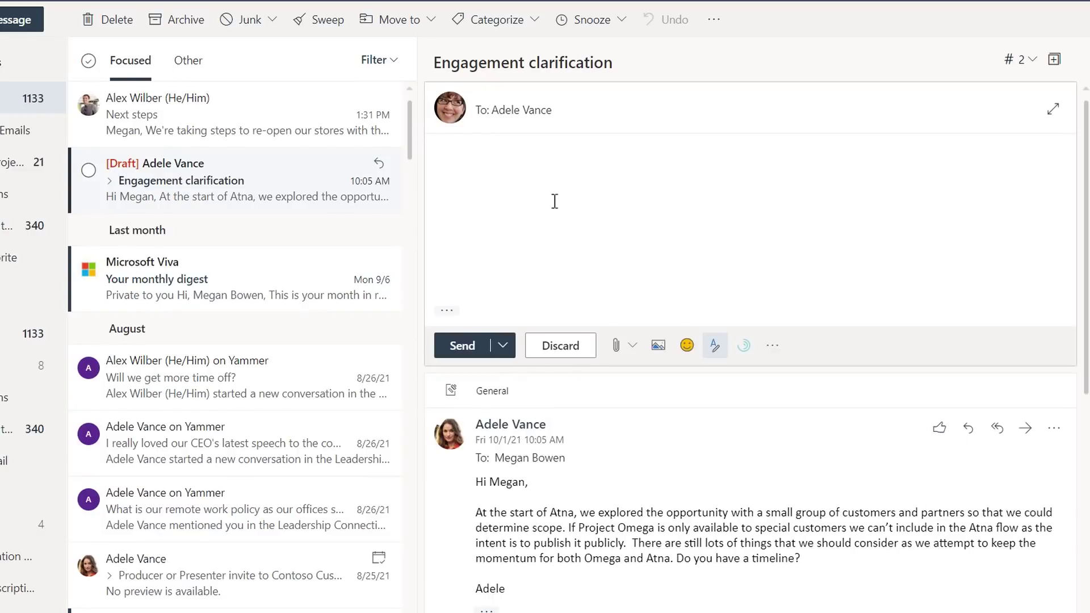
pyautogui.write("Let's follow the same timeline as #")
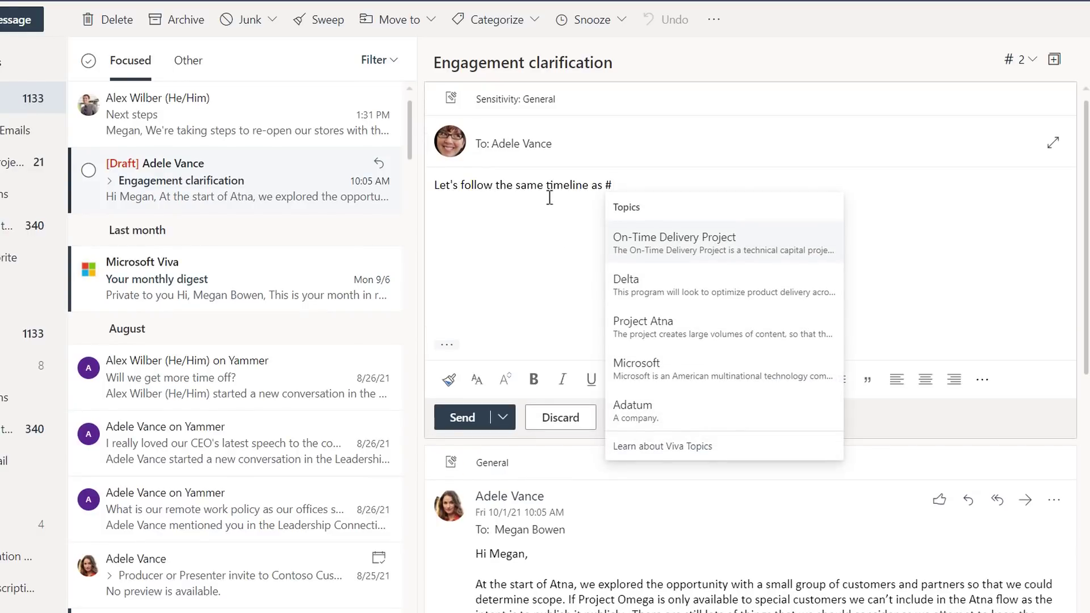
pyautogui.write('elb')
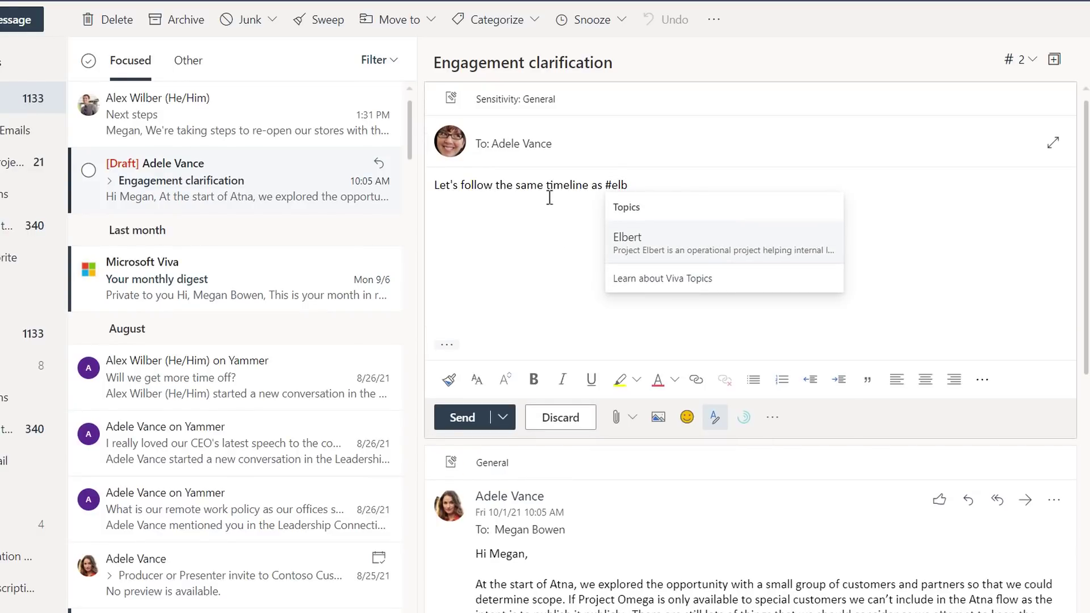
pyautogui.click(626, 239)
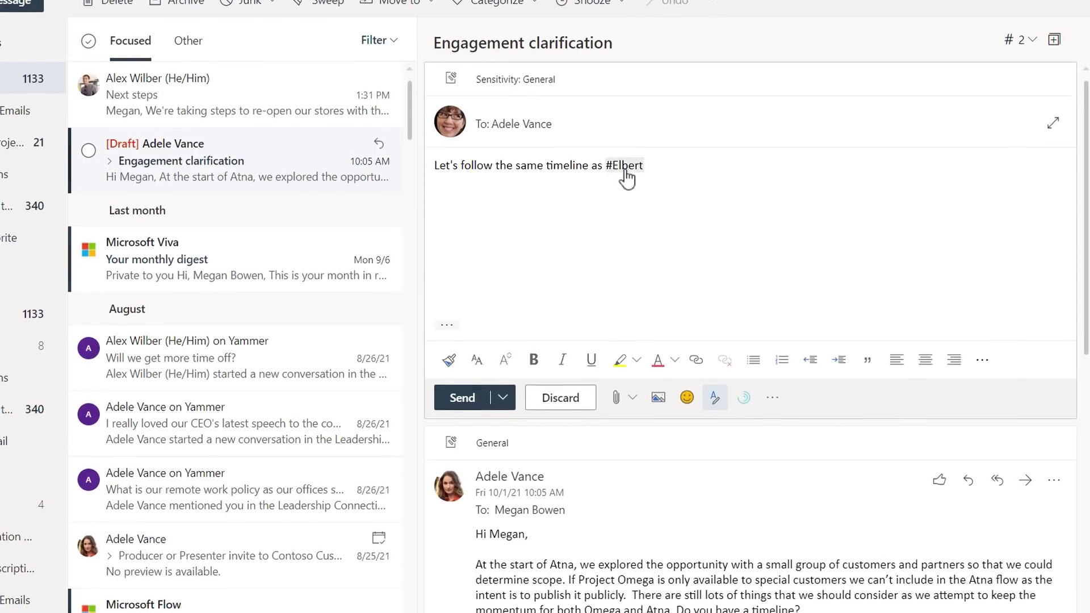
pyautogui.moveTo(626, 187)
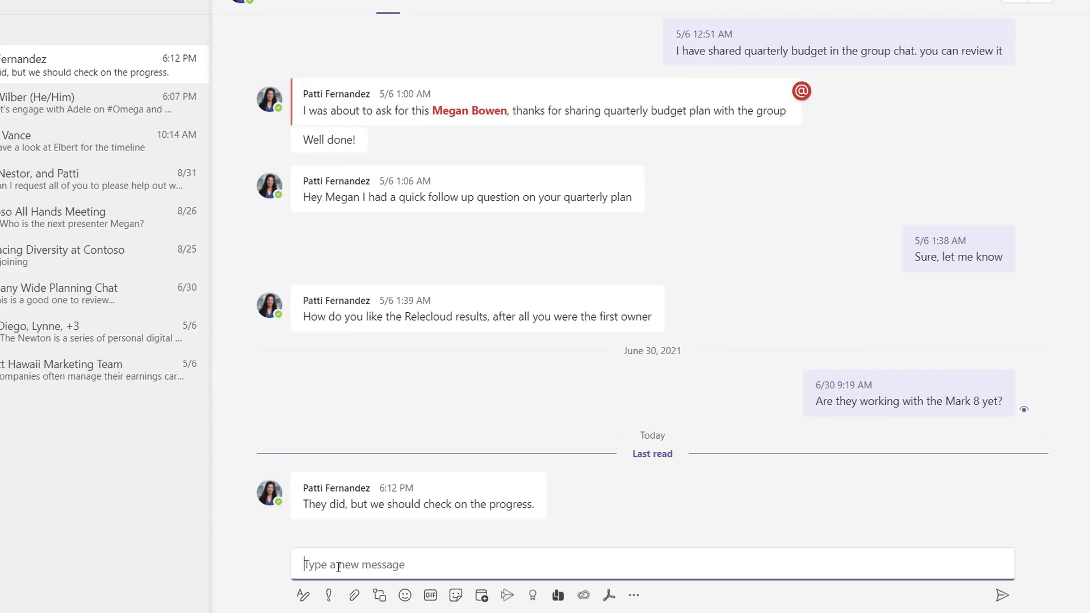
# - Send a Teams chat about engaging a colleague, tagging the #Omega and #Project Atna topics
pyautogui.click(335, 565)
pyautogui.write('OK. And,')
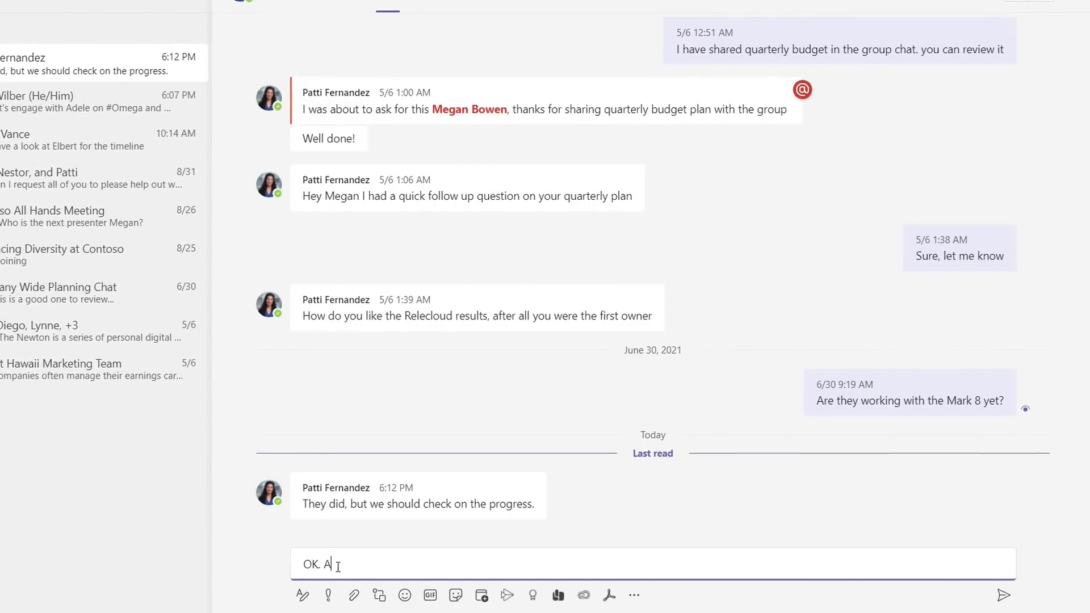
pyautogui.write(" let's engage with Adele on #")
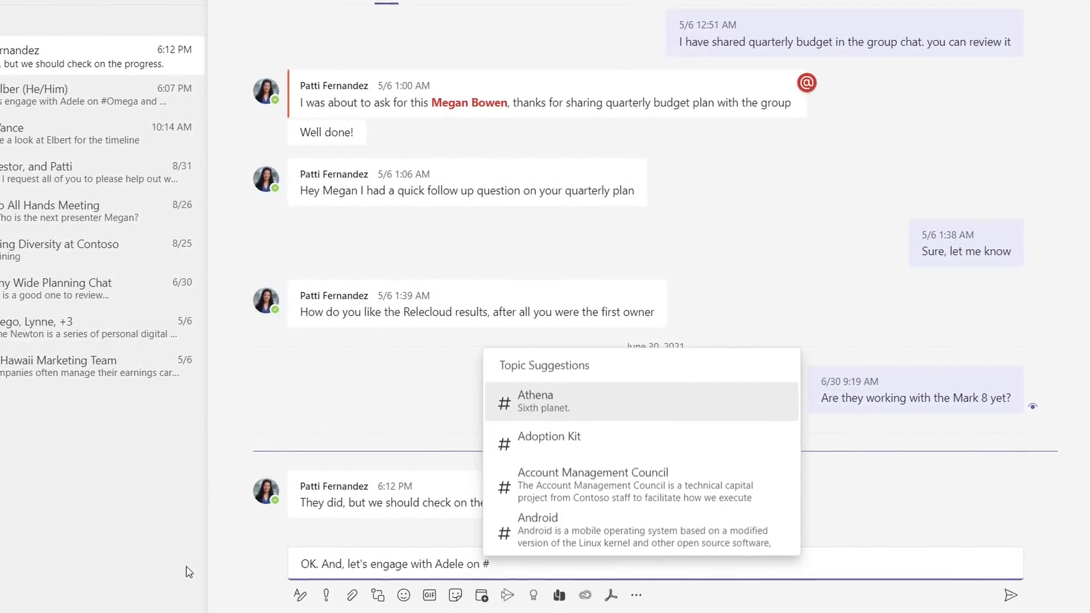
pyautogui.write('om')
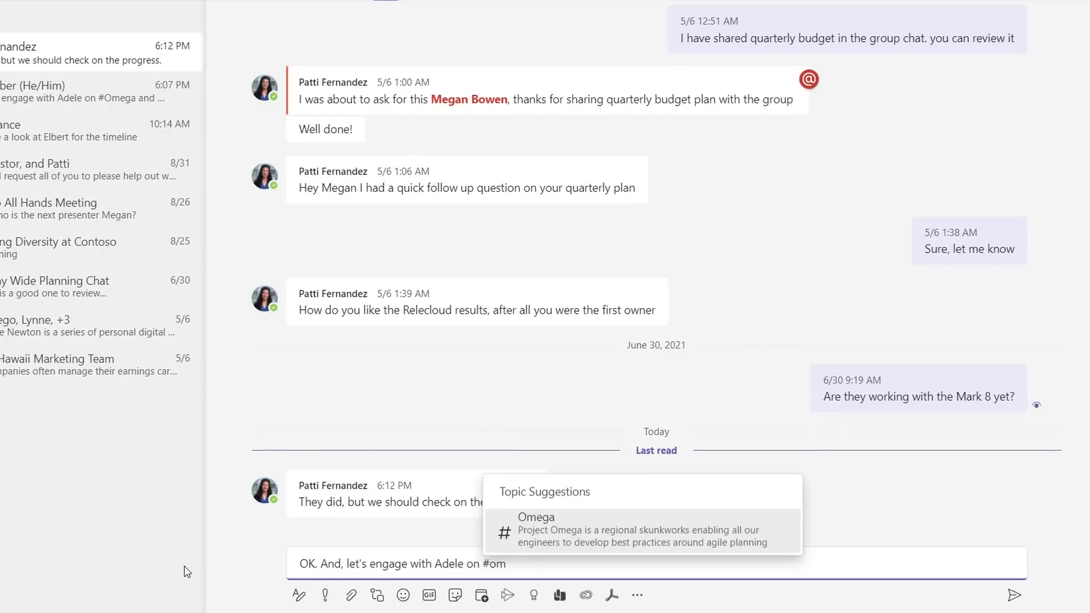
pyautogui.press('Return')
pyautogui.write('and')
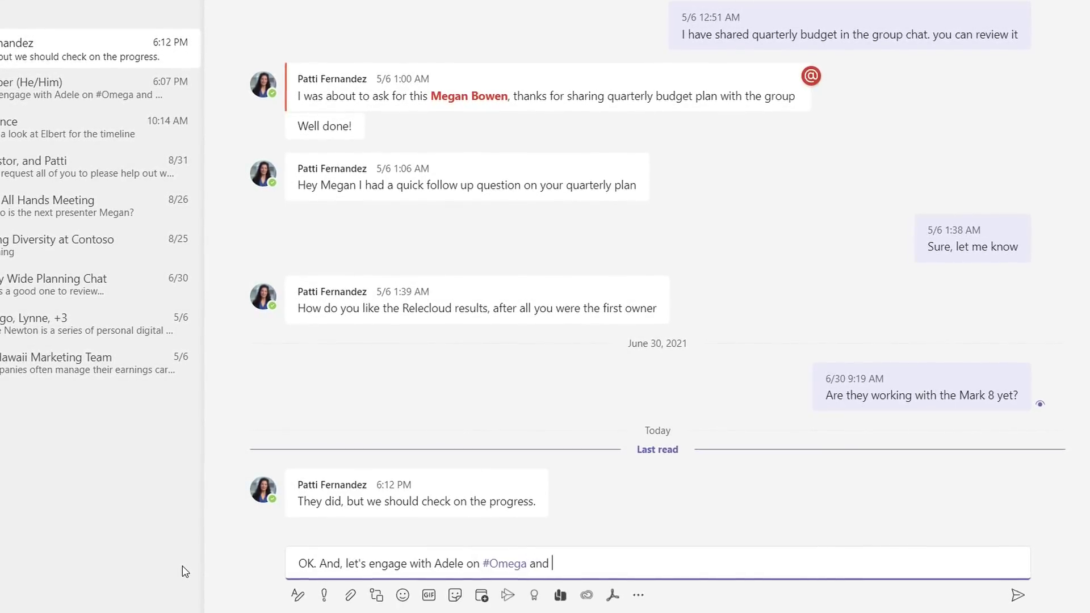
pyautogui.write(' #at')
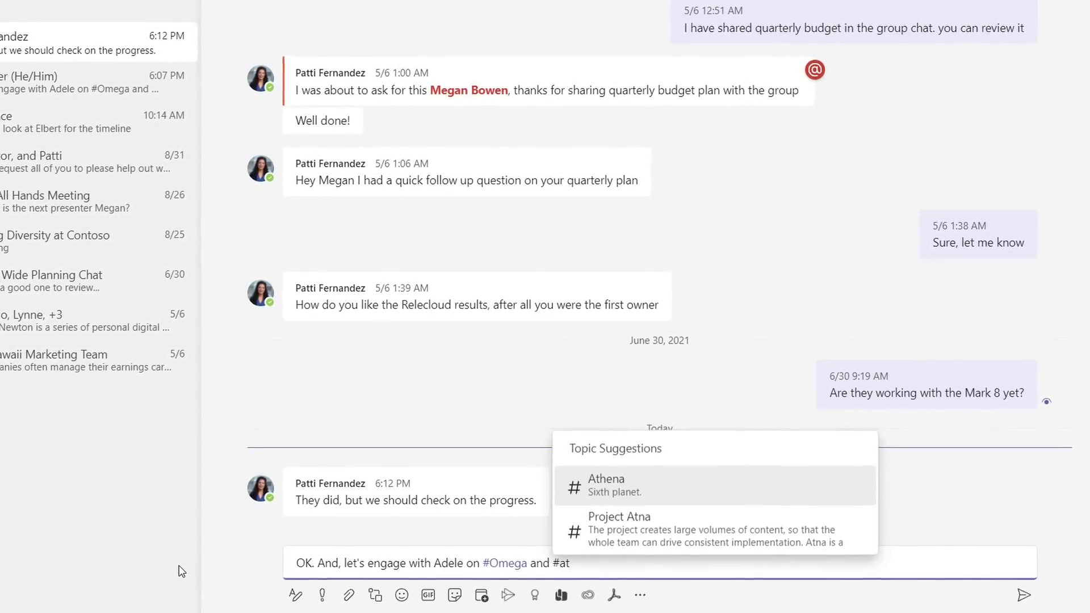
pyautogui.press('Down')
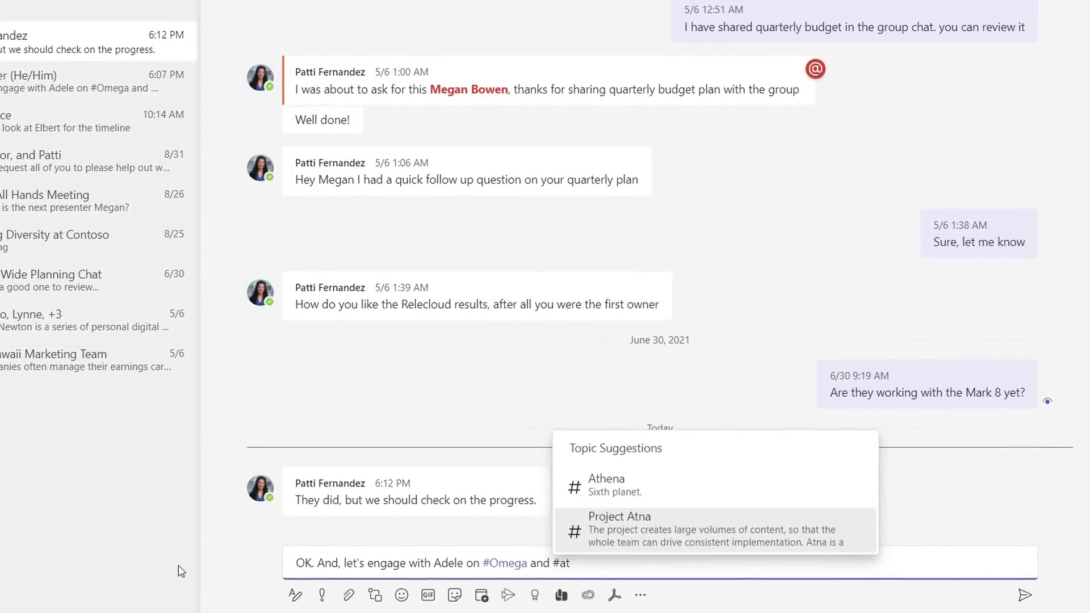
pyautogui.press('Return')
pyautogui.press('Return')
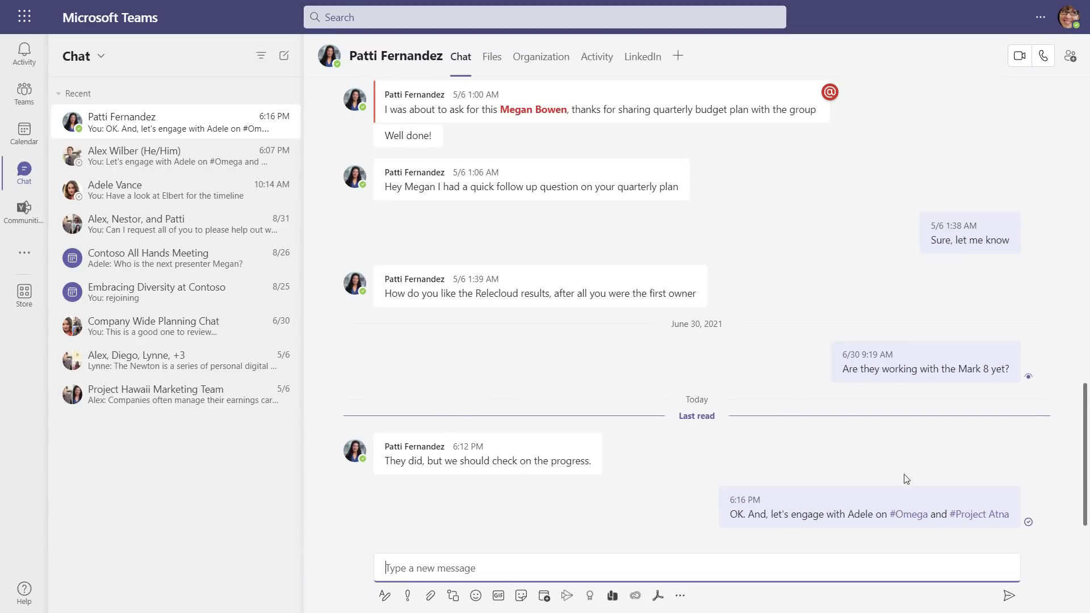
pyautogui.moveTo(912, 508)
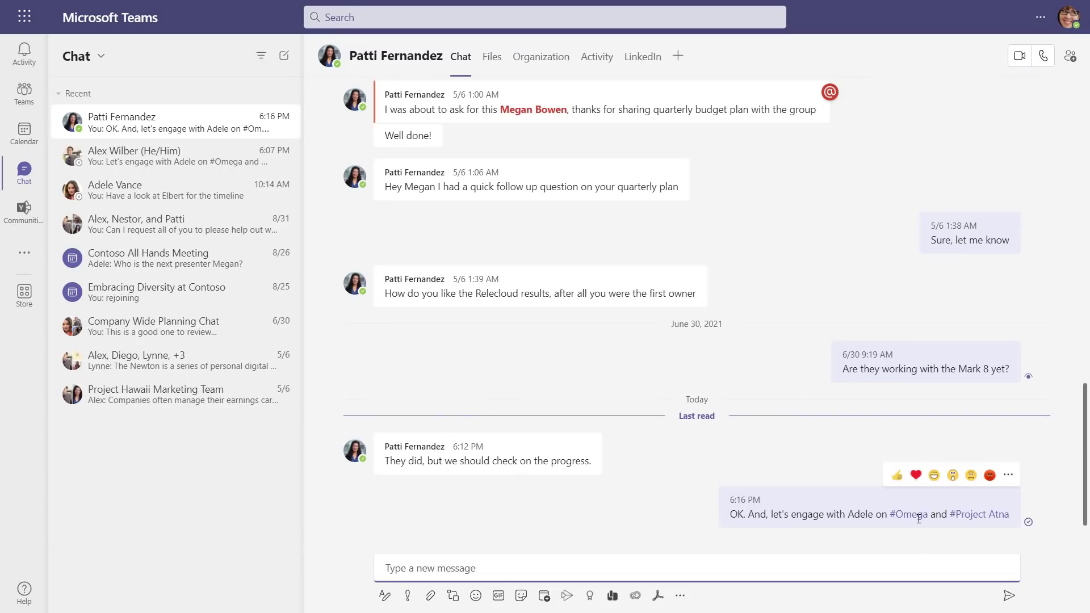